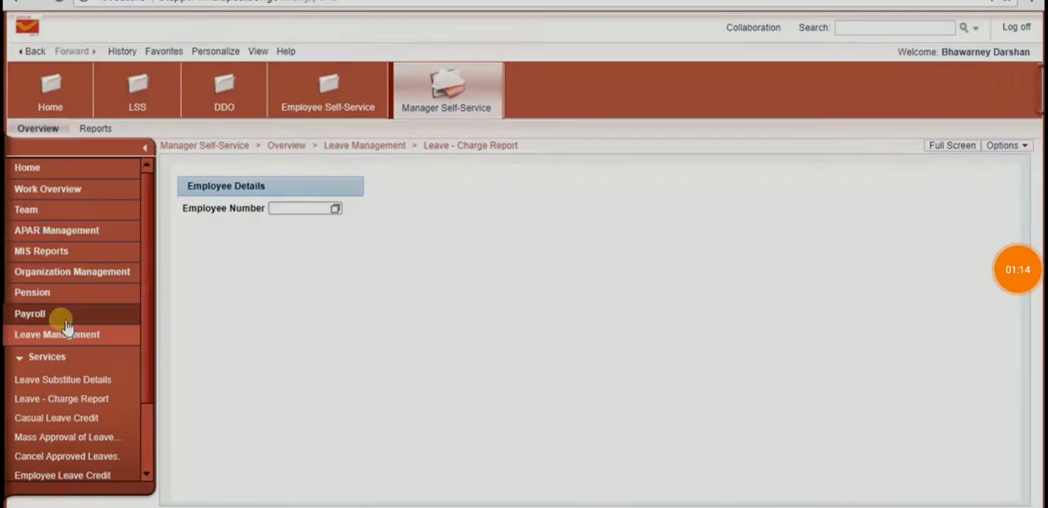
Step: Open the Leave - Charge Report service under Leave Management
left_click(64, 334)
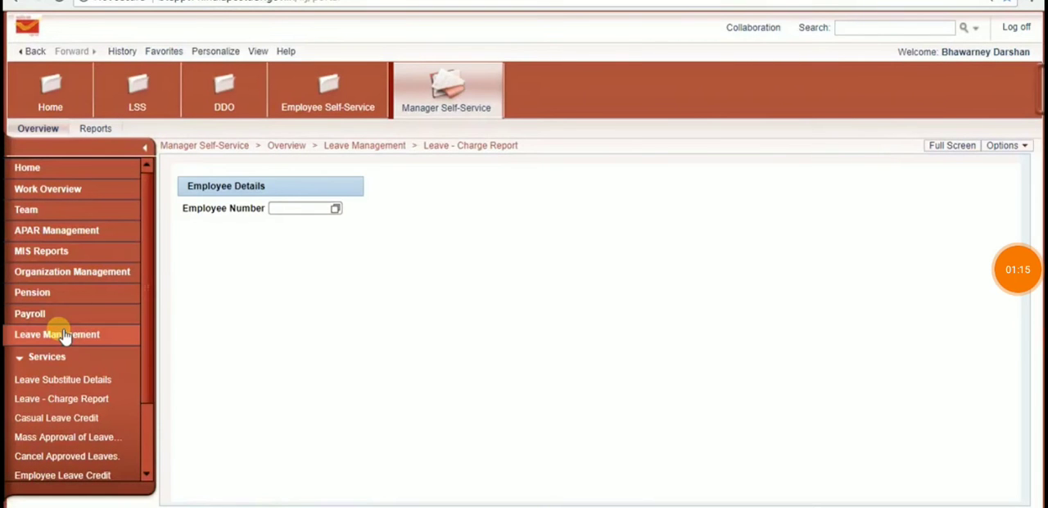
left_click(95, 401)
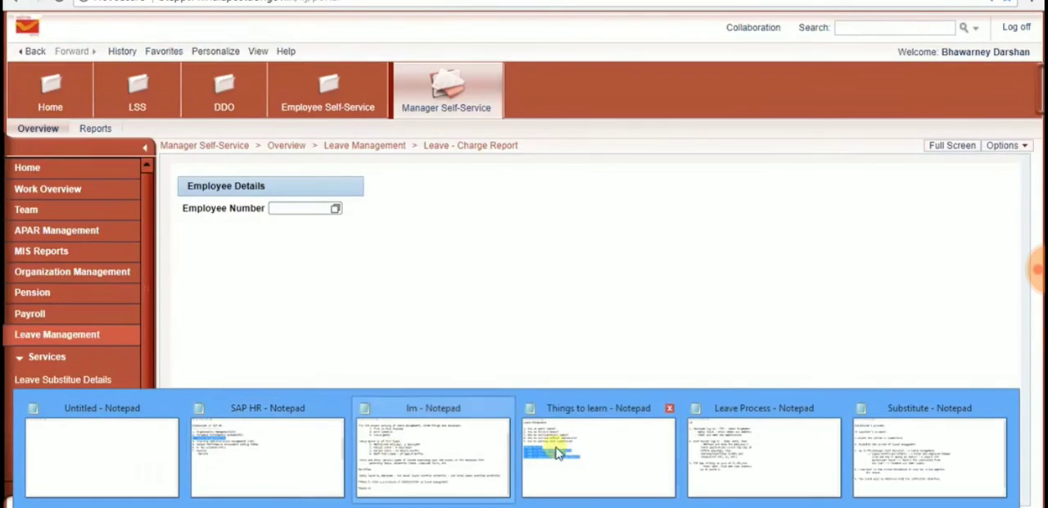
left_click(613, 387)
Step: Enter the employee's number in the charge report form to load the employee's details and request list
left_click(310, 212)
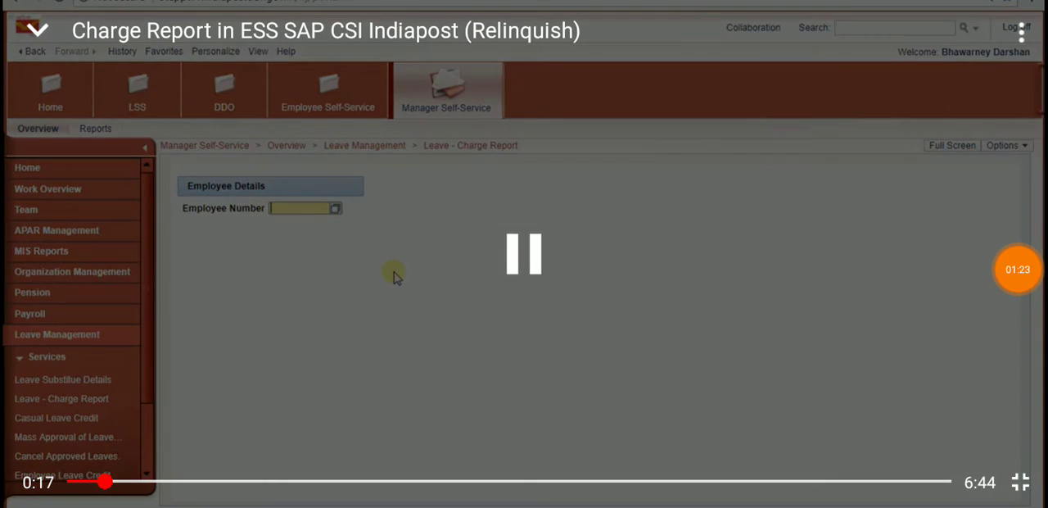
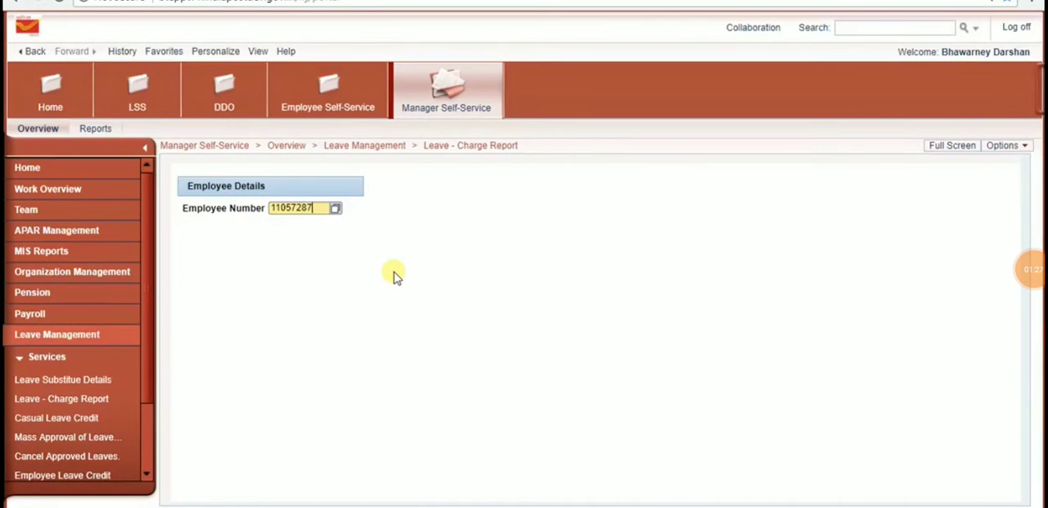
key("ctrl+a")
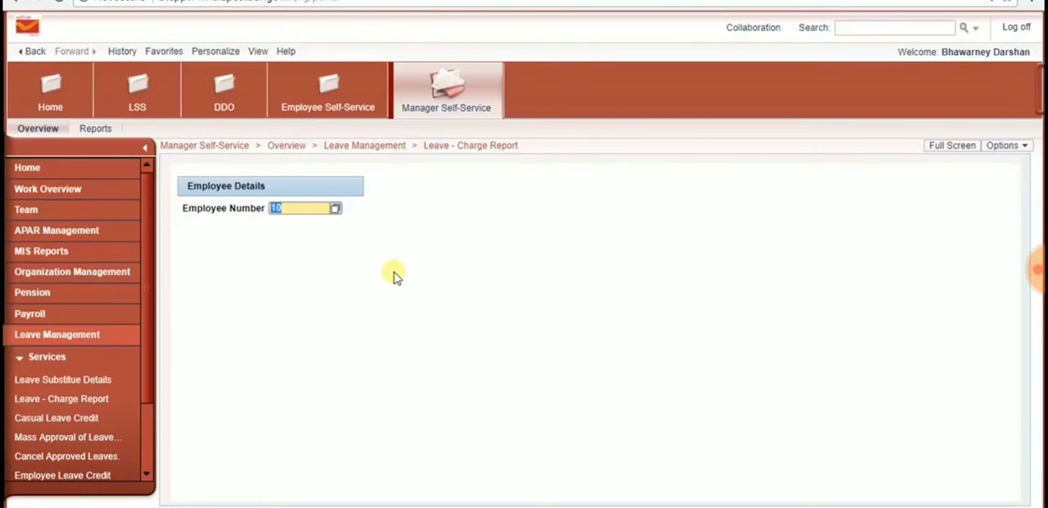
key("Return")
left_click_drag(348, 208, 459, 215)
left_click(458, 213)
left_click_drag(234, 237, 346, 252)
left_click(353, 242)
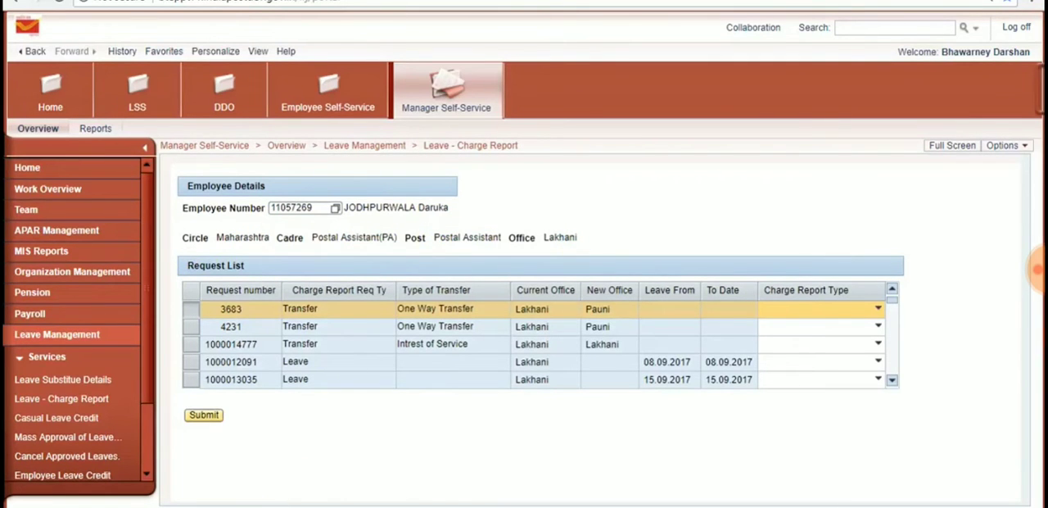
left_click(694, 463)
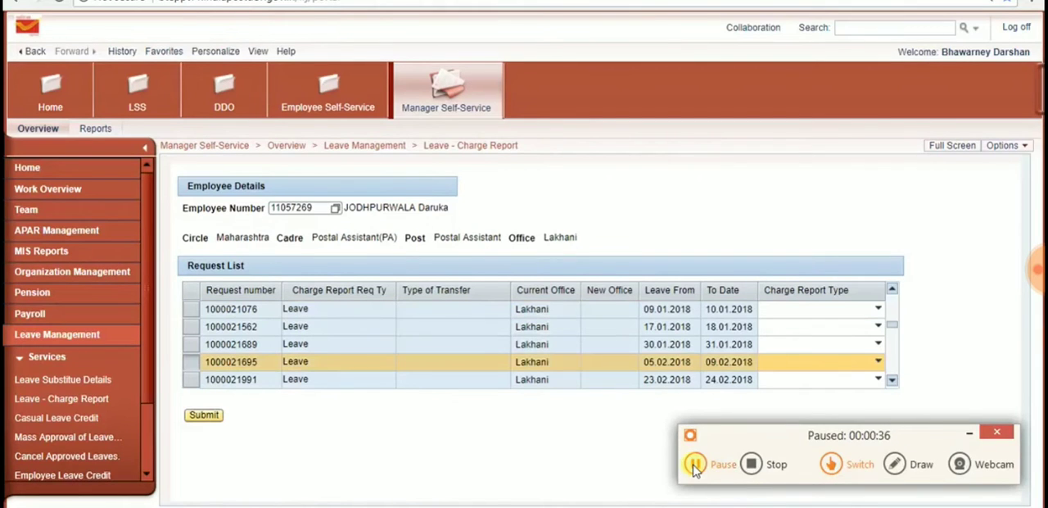
left_click(695, 463)
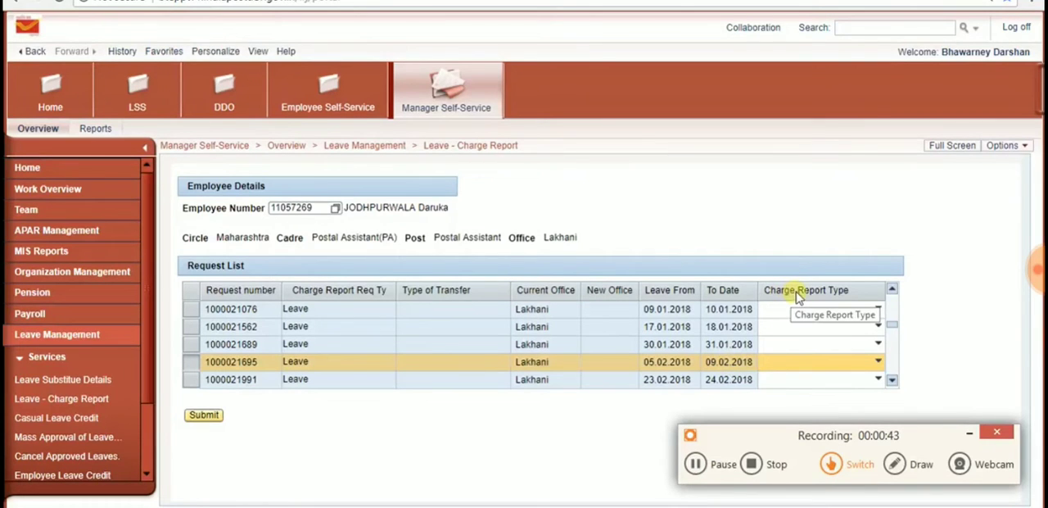
left_click(969, 432)
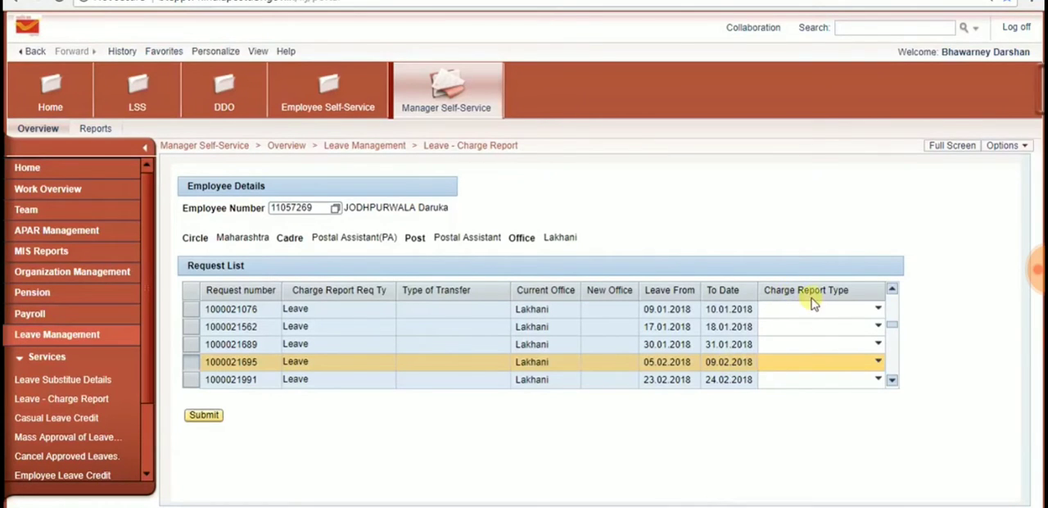
Step: Set the charge report type to Relinquish for the leave request dated 05.02.2018 to 09.02.2018 and submit that row
left_click(818, 379)
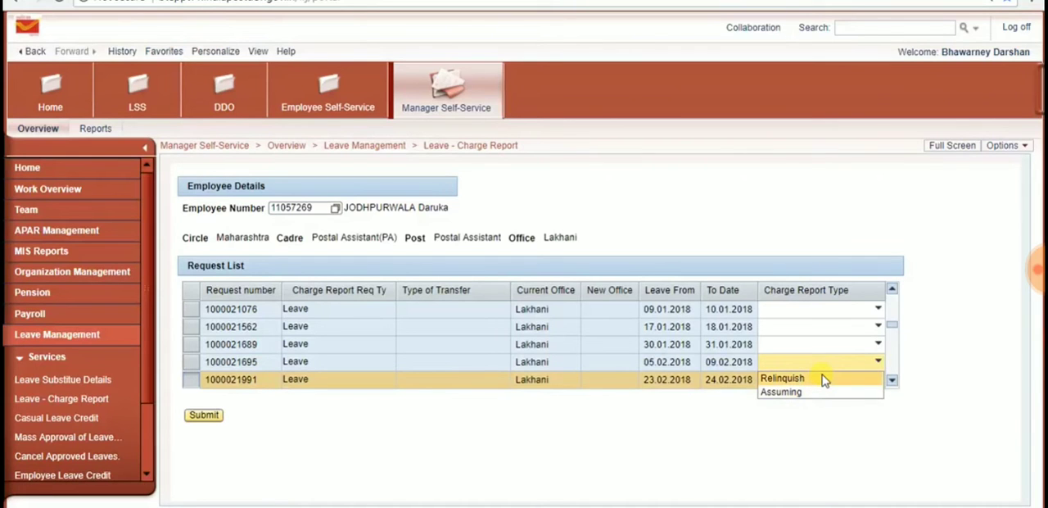
left_click(822, 379)
left_click(192, 361)
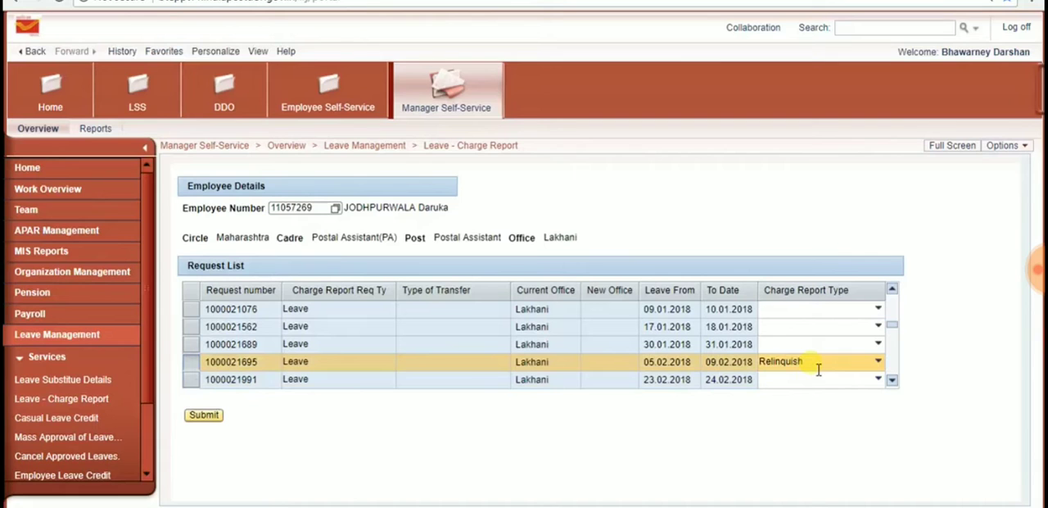
left_click(216, 418)
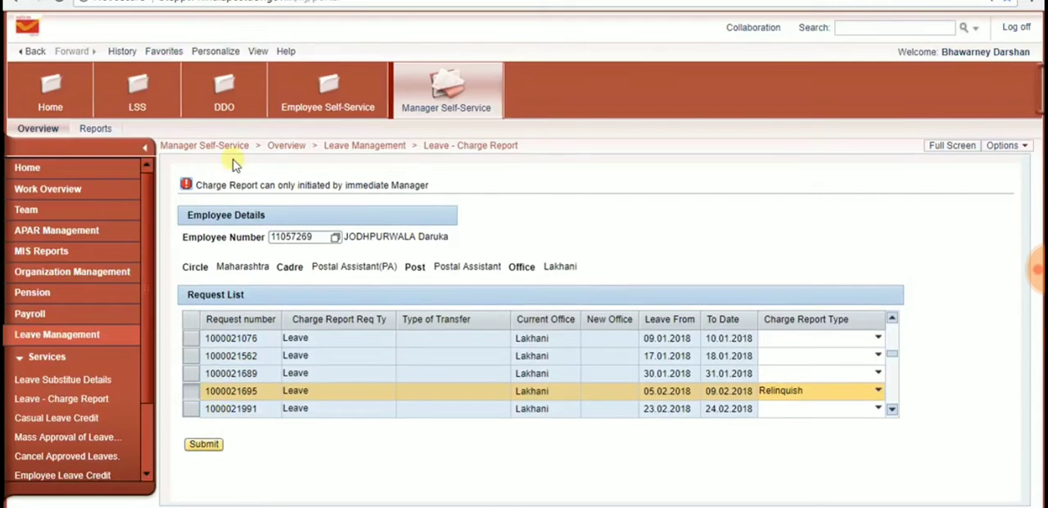
left_click_drag(326, 185, 399, 185)
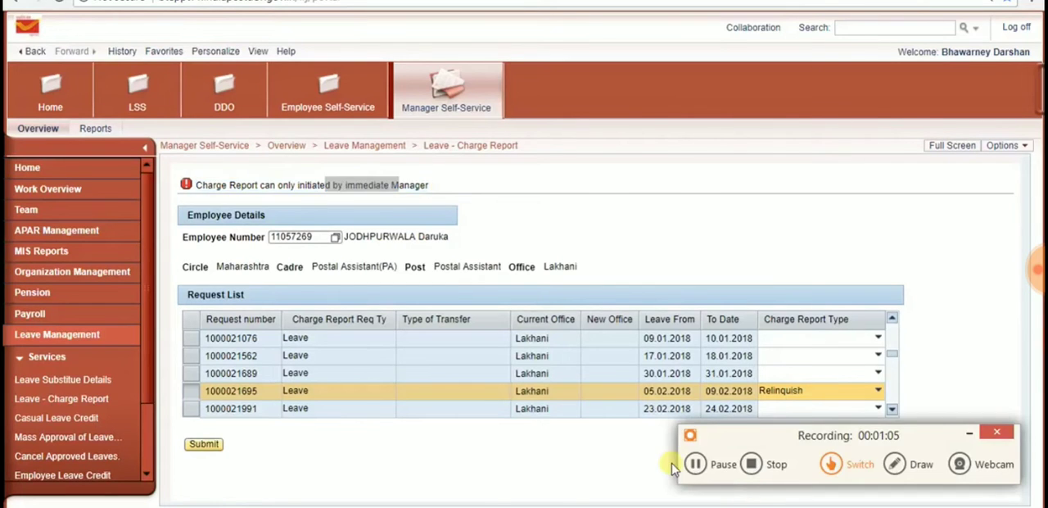
left_click(695, 463)
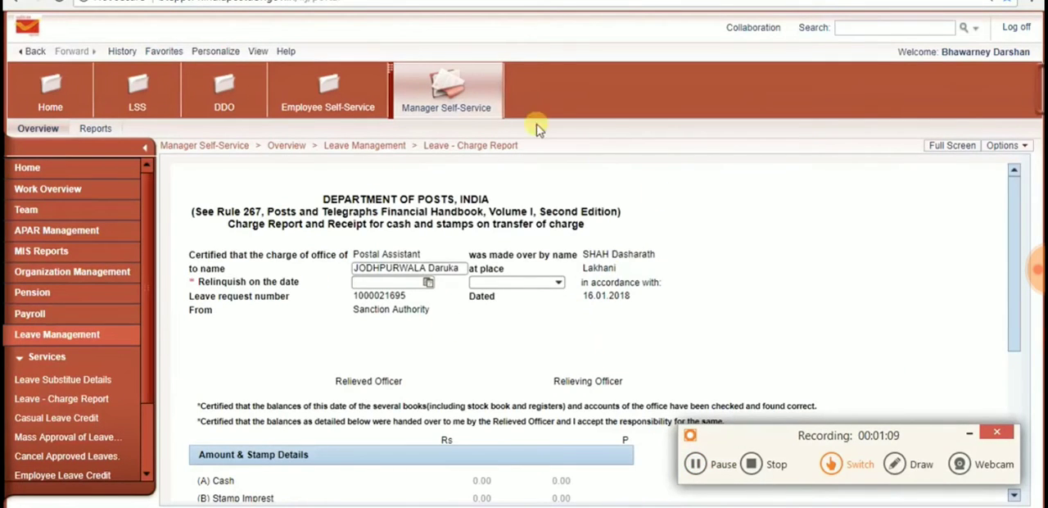
left_click(968, 433)
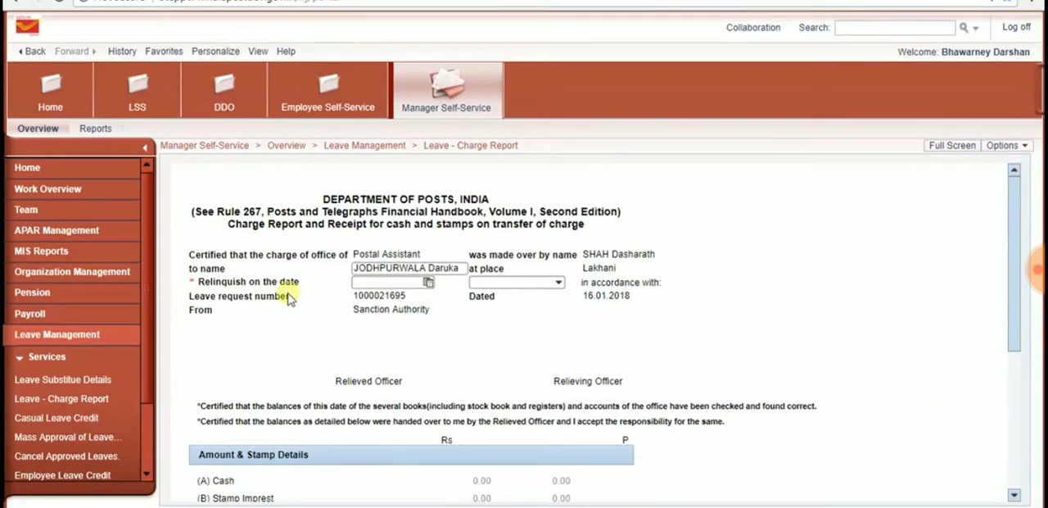
Step: Set the relinquish date to 05.02.2018 and the session to Fore noon in the charge report
left_click(378, 284)
left_click(428, 282)
left_click(374, 336)
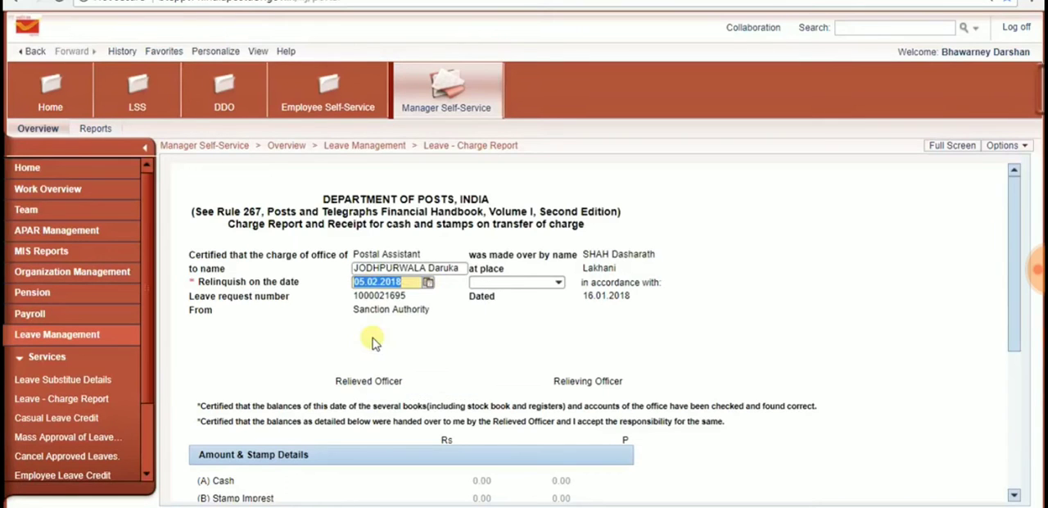
left_click(518, 282)
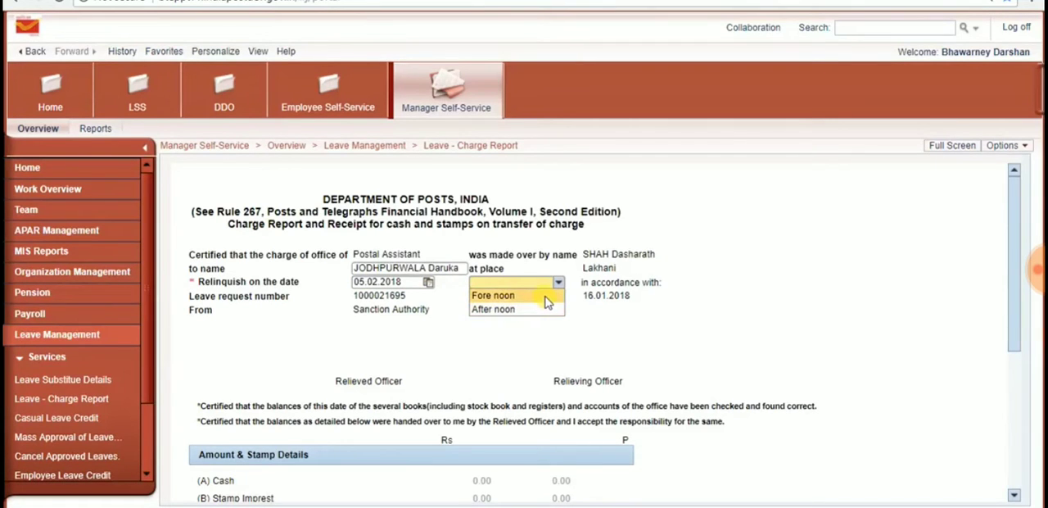
left_click(547, 301)
Step: Check the cash and stamp fields, then submit the relinquish charge report form for processing
scroll(428, 336, "down", 3)
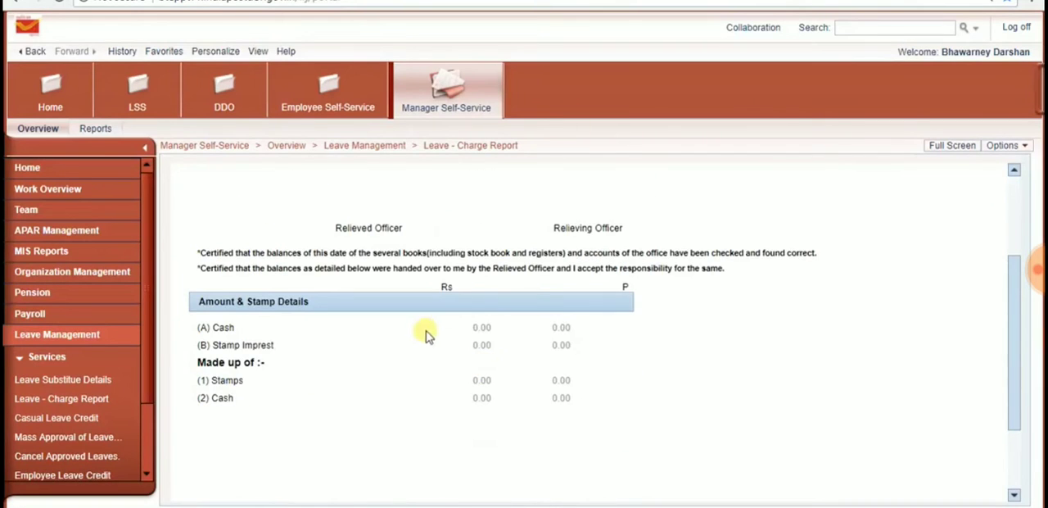
left_click(482, 328)
left_click(478, 348)
left_click(485, 380)
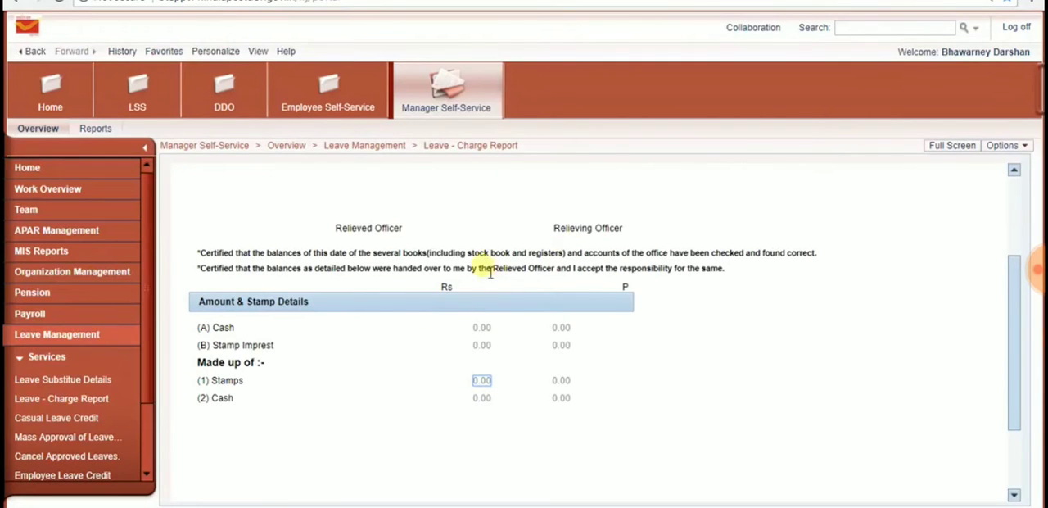
scroll(492, 291, "down", 3)
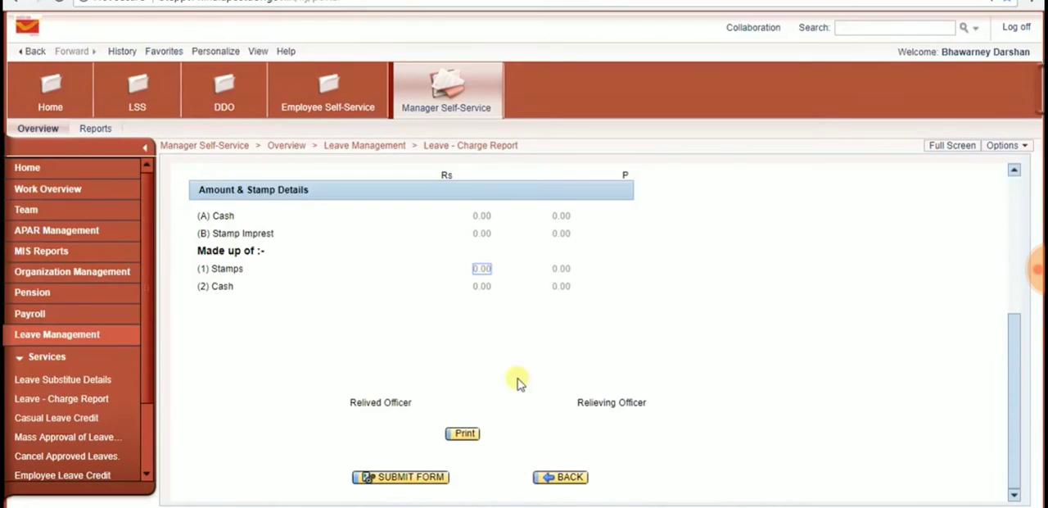
left_click(382, 479)
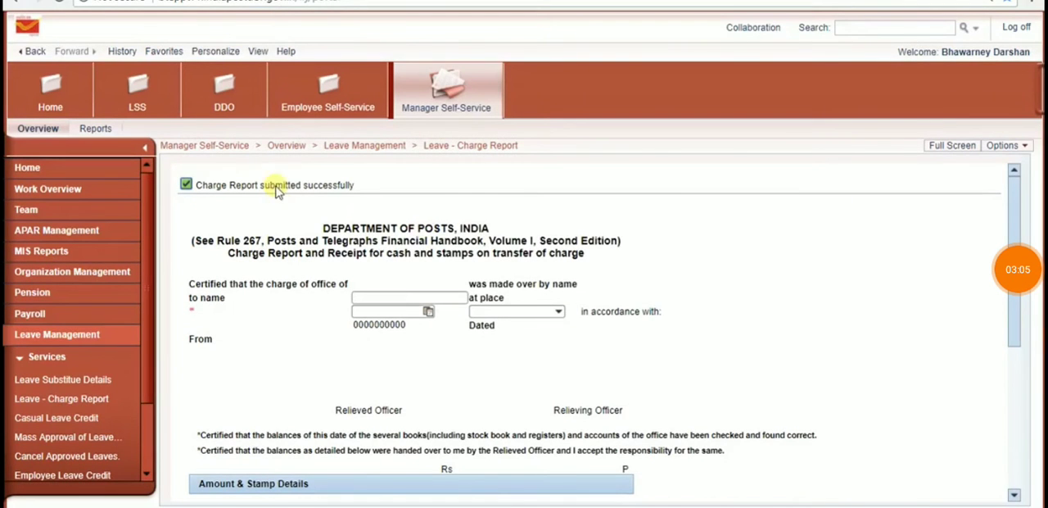
Step: Log off from the manager's account and sign in with the saved user ID of the employee going on leave
left_click(1016, 27)
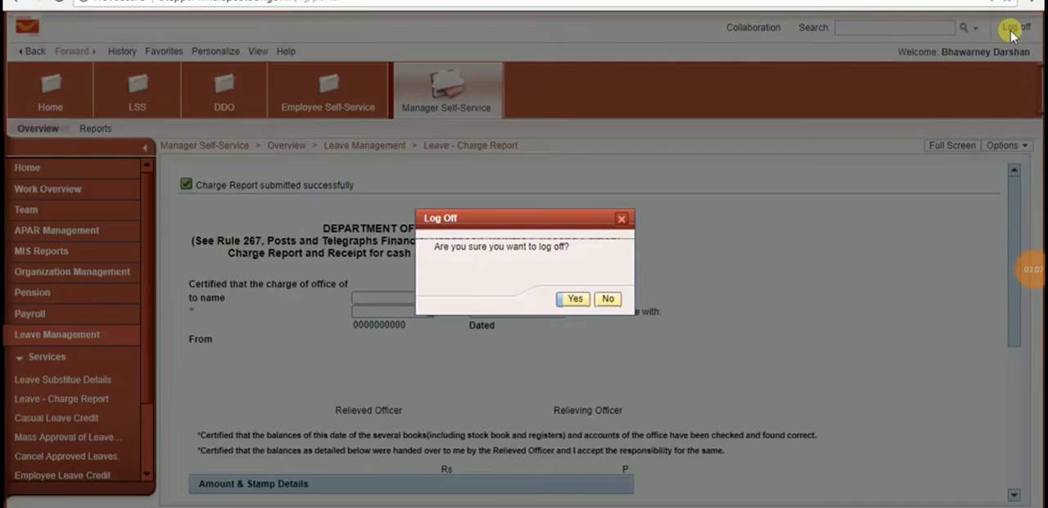
left_click(575, 299)
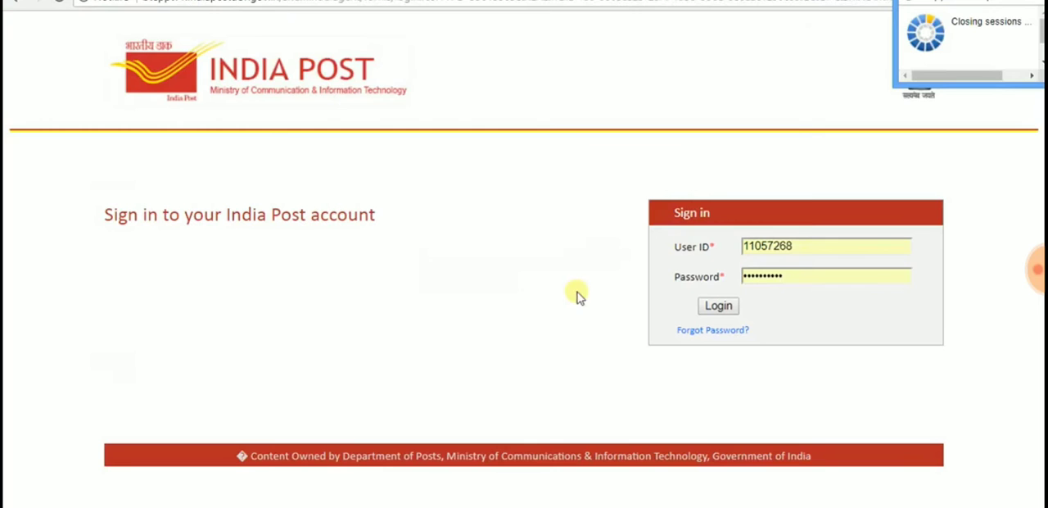
left_click(811, 248)
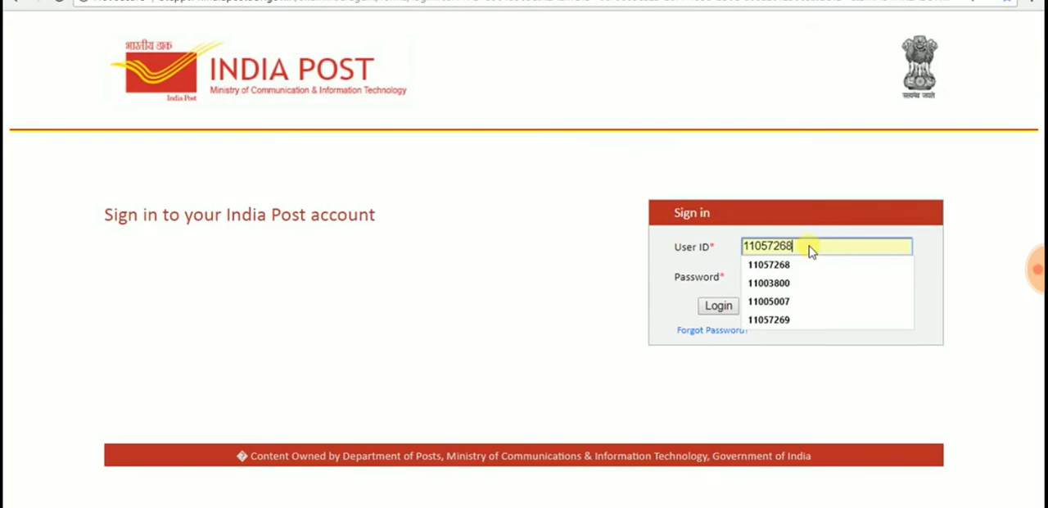
left_click(814, 320)
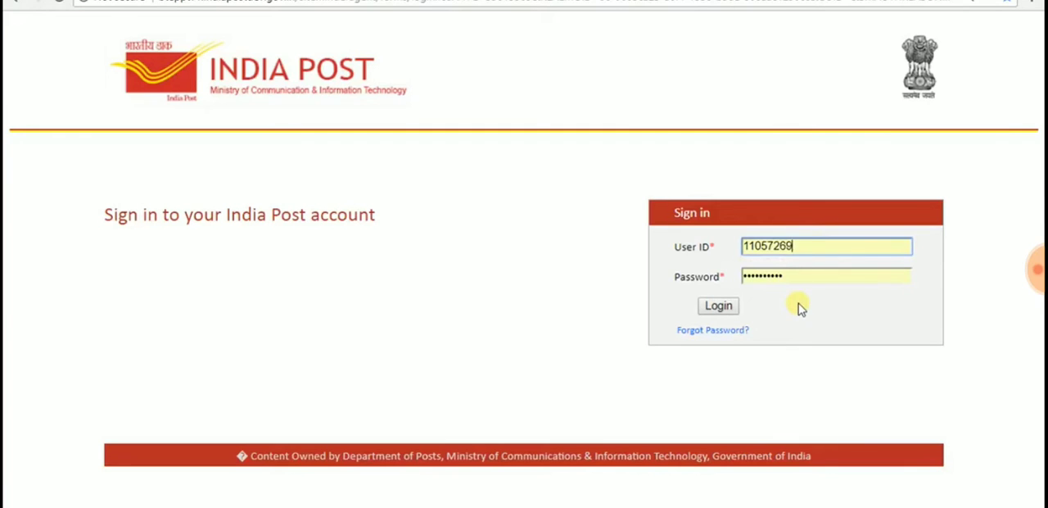
left_click(719, 306)
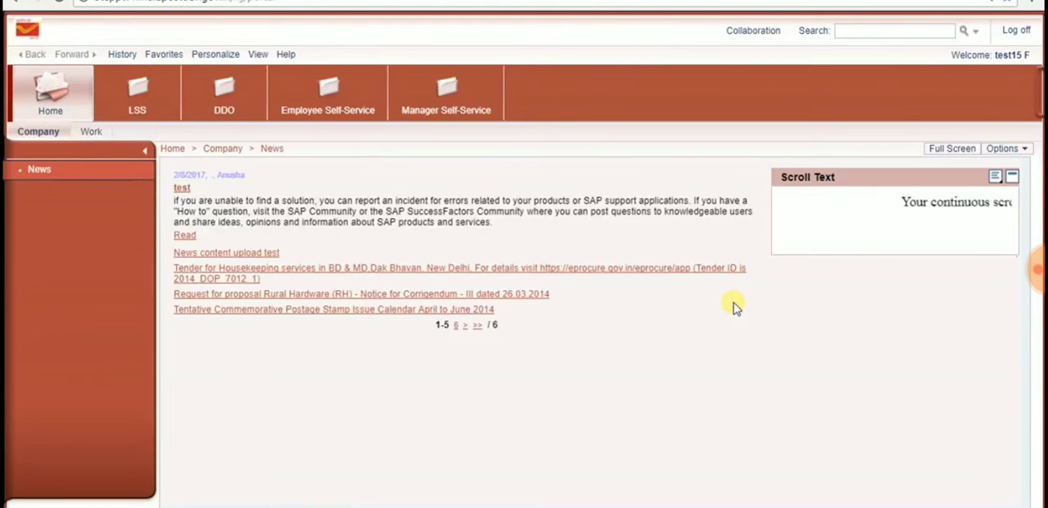
Step: Refresh the Universal Worklist and open today's charge report task to check its relinquish date and session
left_click(94, 131)
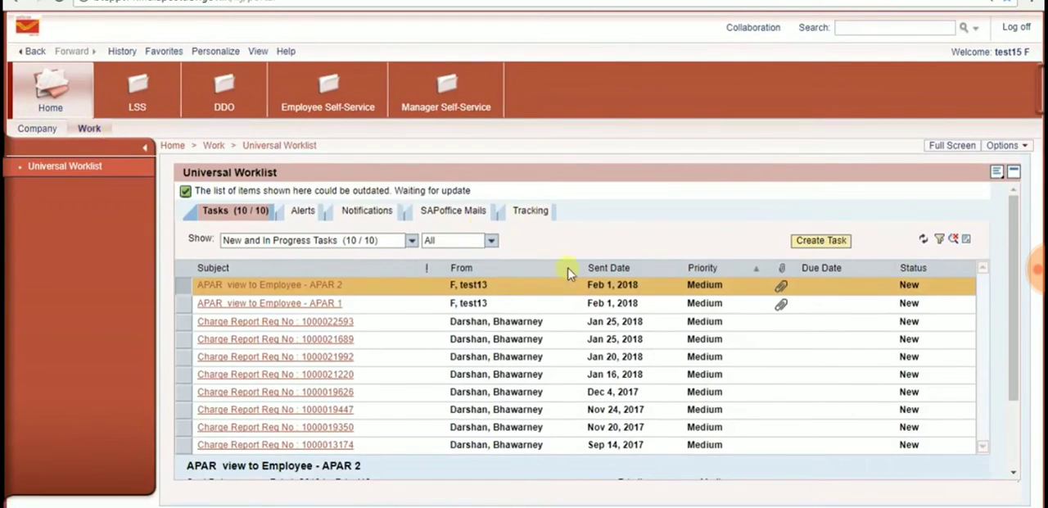
left_click(923, 239)
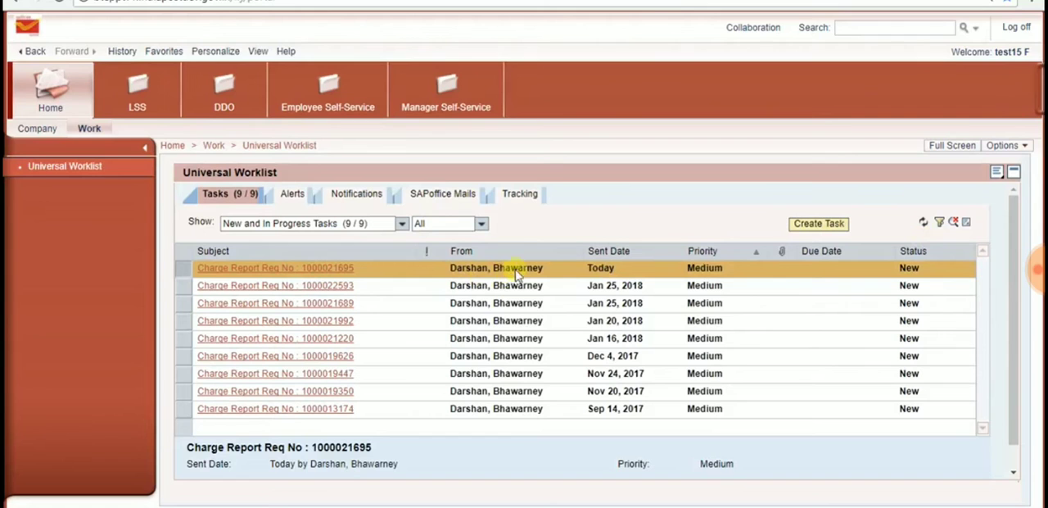
left_click(327, 272)
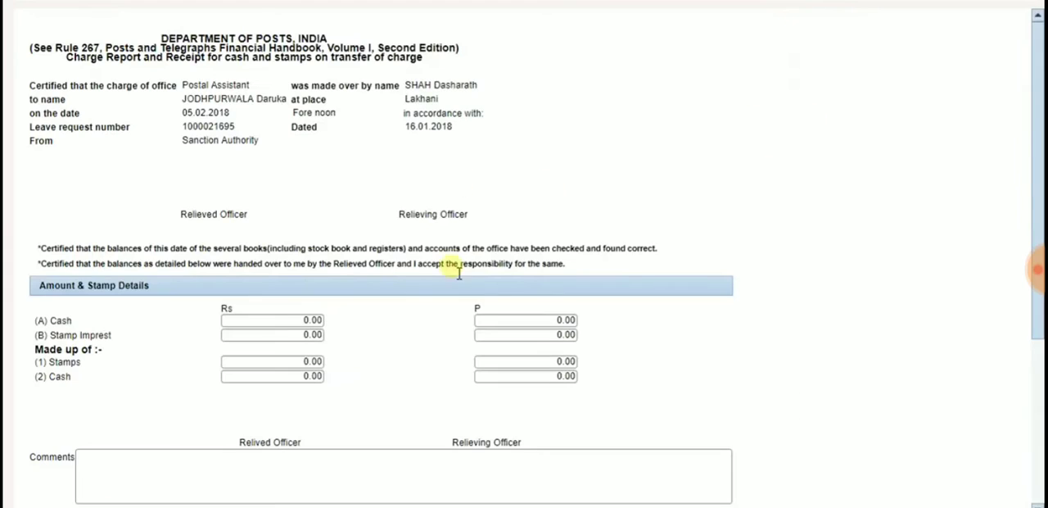
double_click(185, 112)
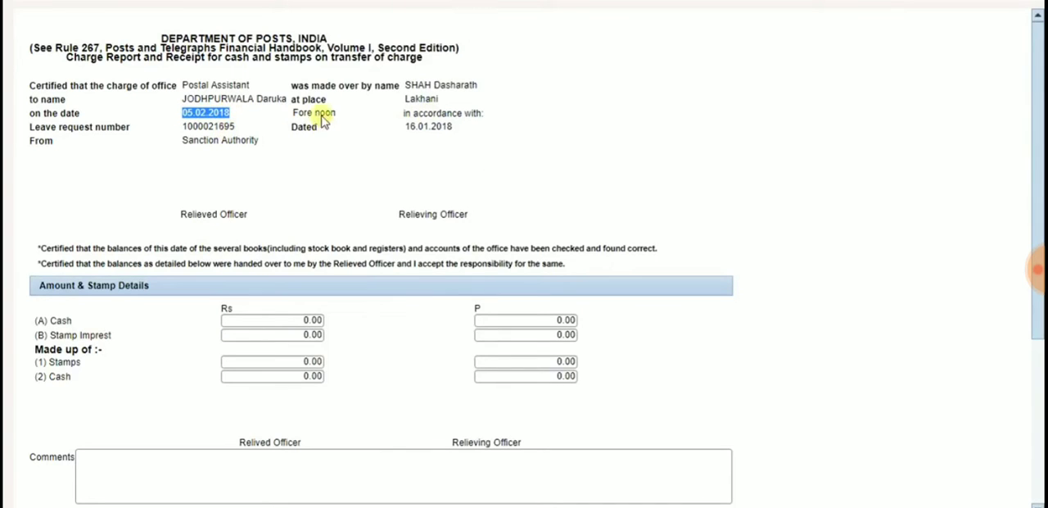
left_click_drag(298, 113, 336, 113)
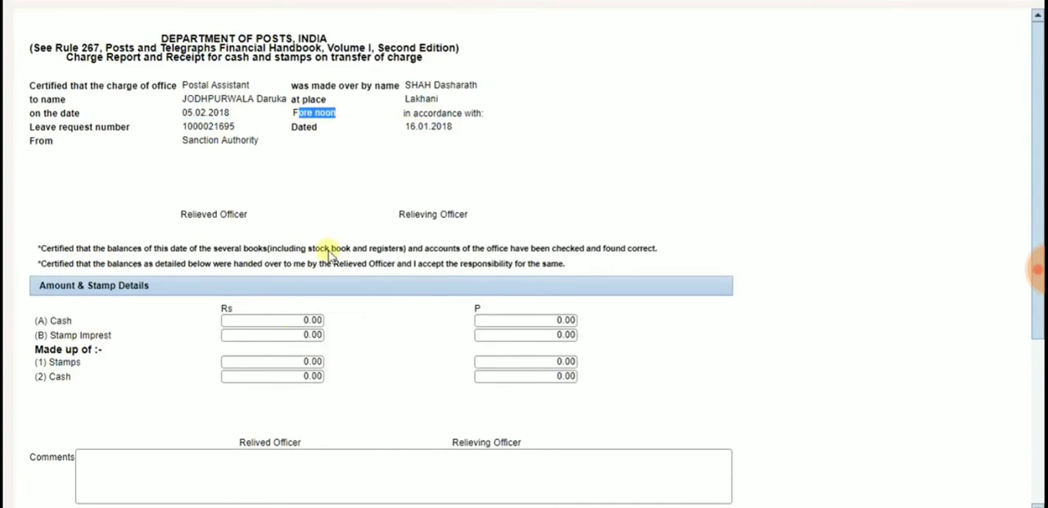
Step: Enter Rs 20 for Stamps and Rs 5000 for Cash in the "Made up of" amounts
left_click(305, 361)
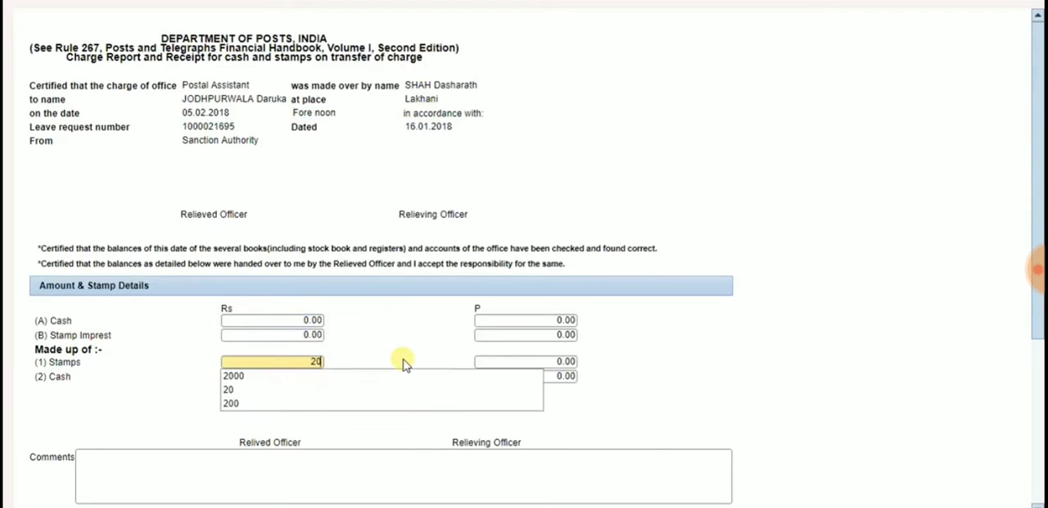
key("Tab")
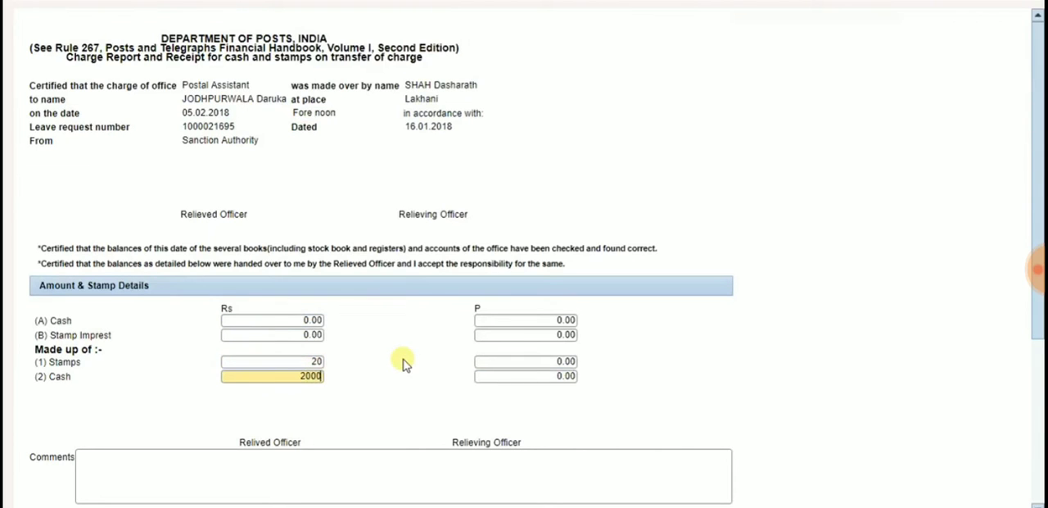
scroll(404, 363, "down", 1)
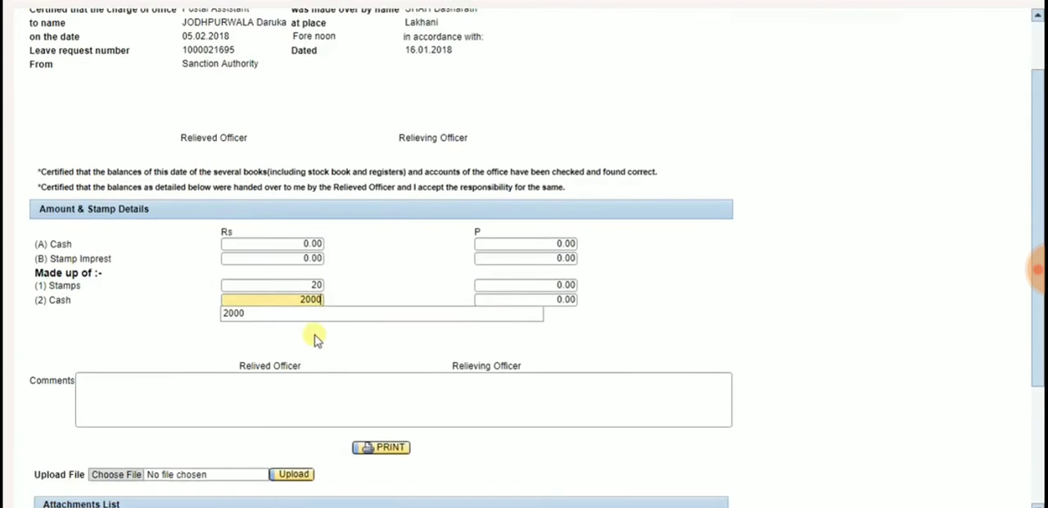
type("5")
left_click(302, 399)
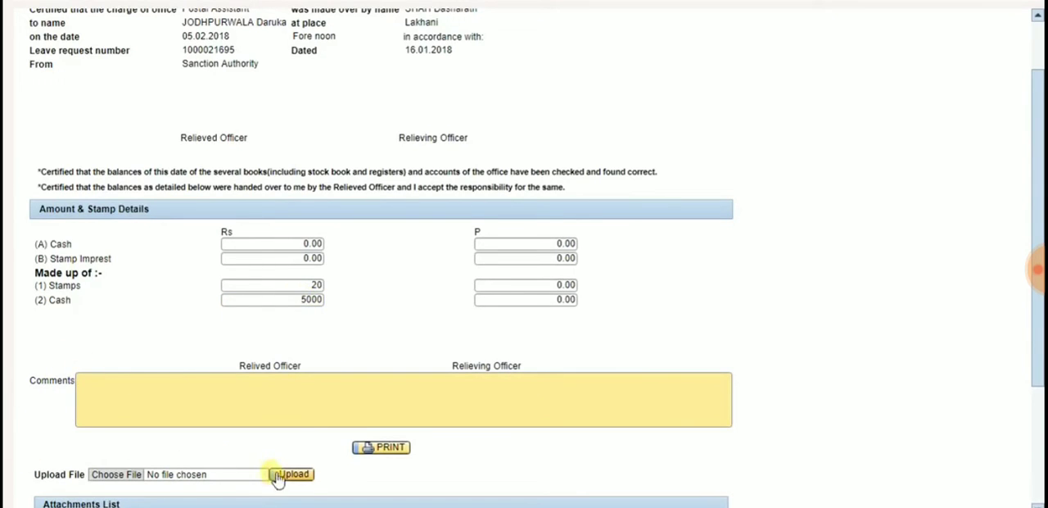
Step: Enter "asdf" in the Comments of the charge report and review the relieved and relieving officer, print and attachment sections
type("asdf")
left_click_drag(239, 365, 303, 366)
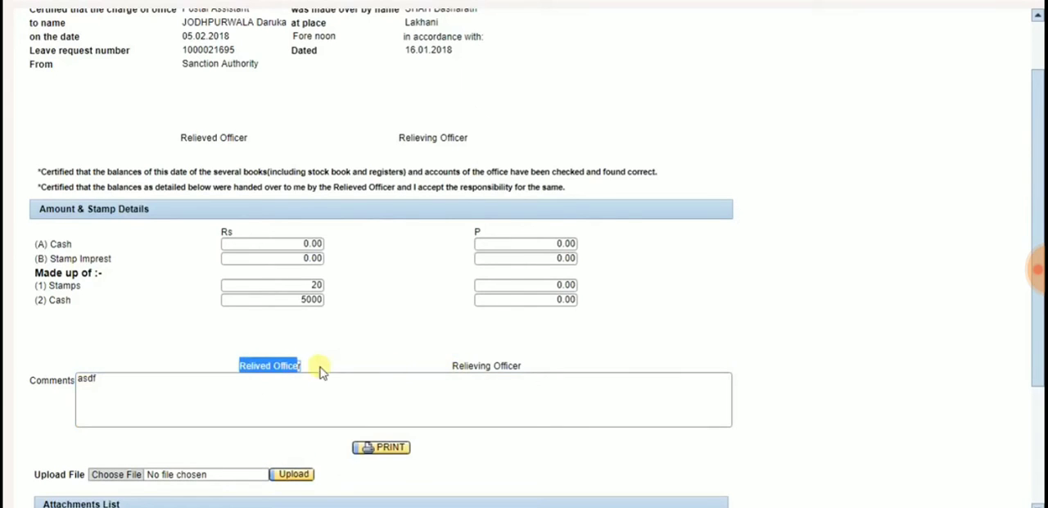
left_click_drag(459, 366, 524, 368)
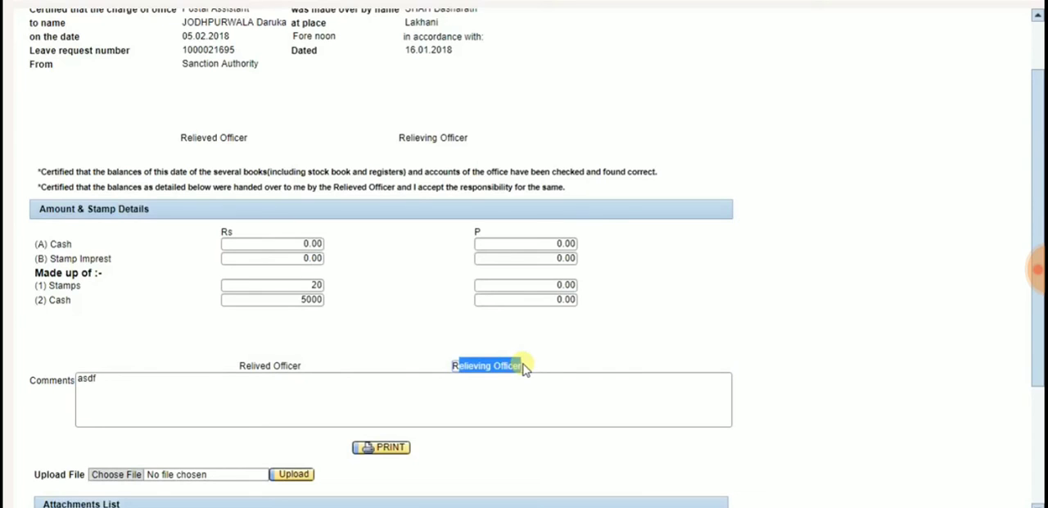
left_click(427, 380)
scroll(424, 388, "down", 1)
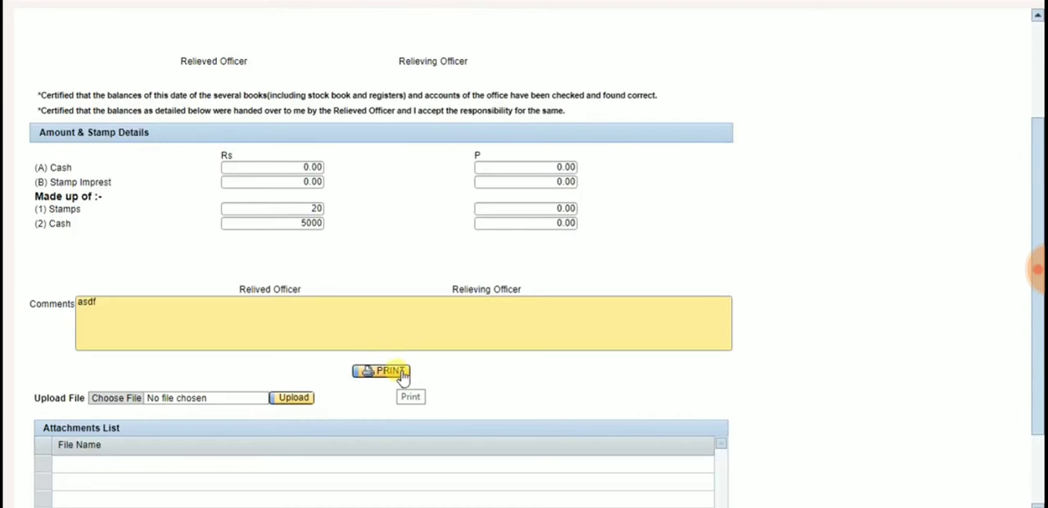
left_click(459, 291)
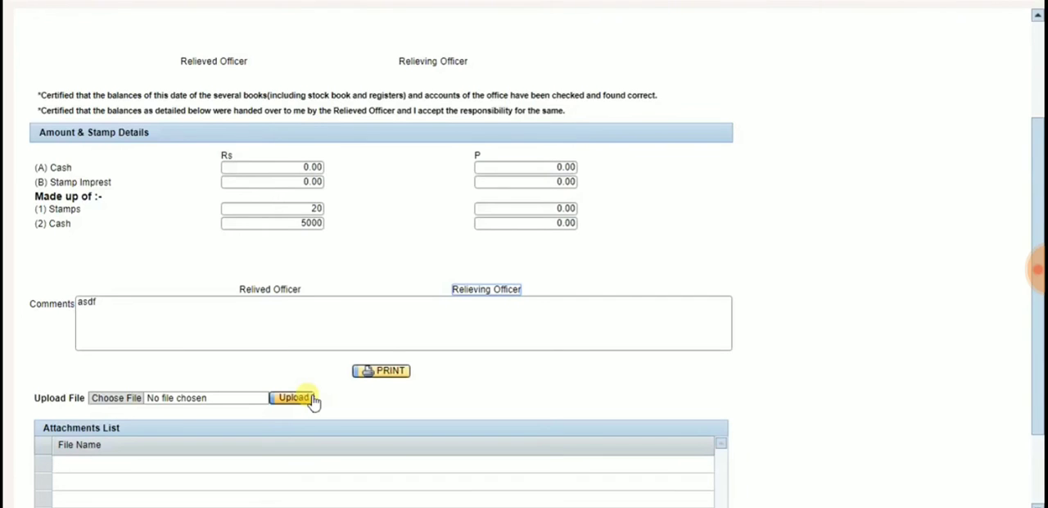
scroll(311, 399, "down", 1)
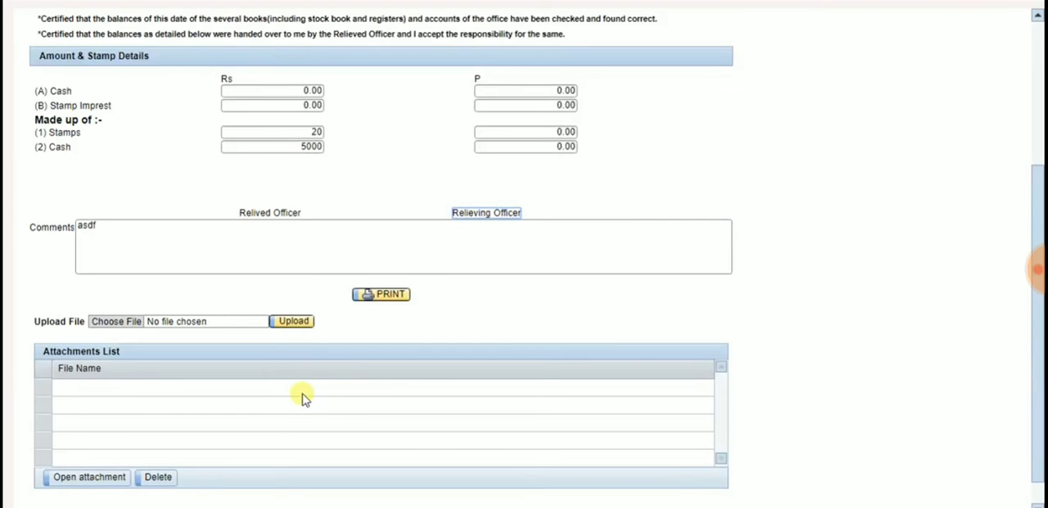
Step: Clear the "Made up of" Stamps and Cash amounts and restore them to Rs 20 and Rs 5000
scroll(351, 374, "down", 1)
scroll(336, 286, "up", 2)
left_click(302, 190)
key("shift+Tab")
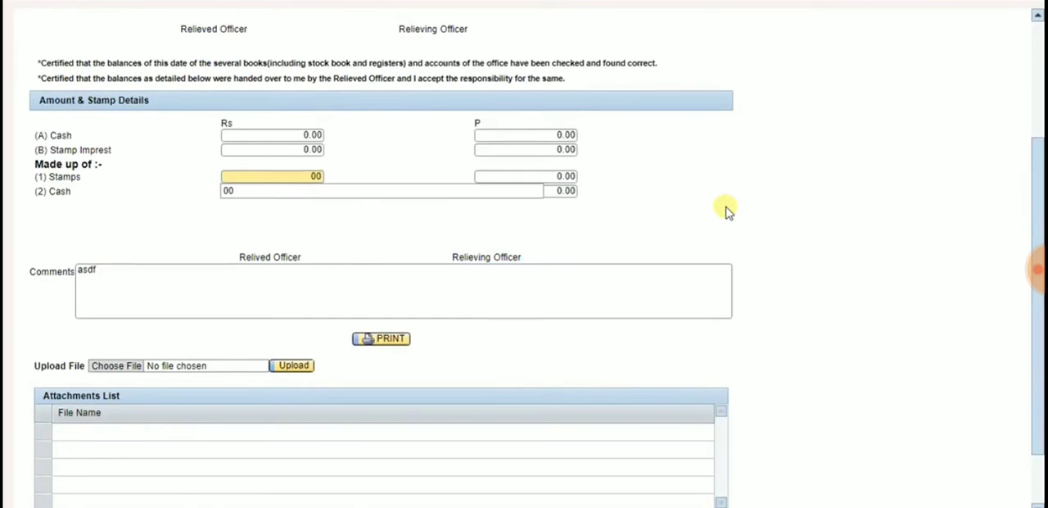
key("BackSpace")
key("BackSpace")
type("20")
left_click(708, 203)
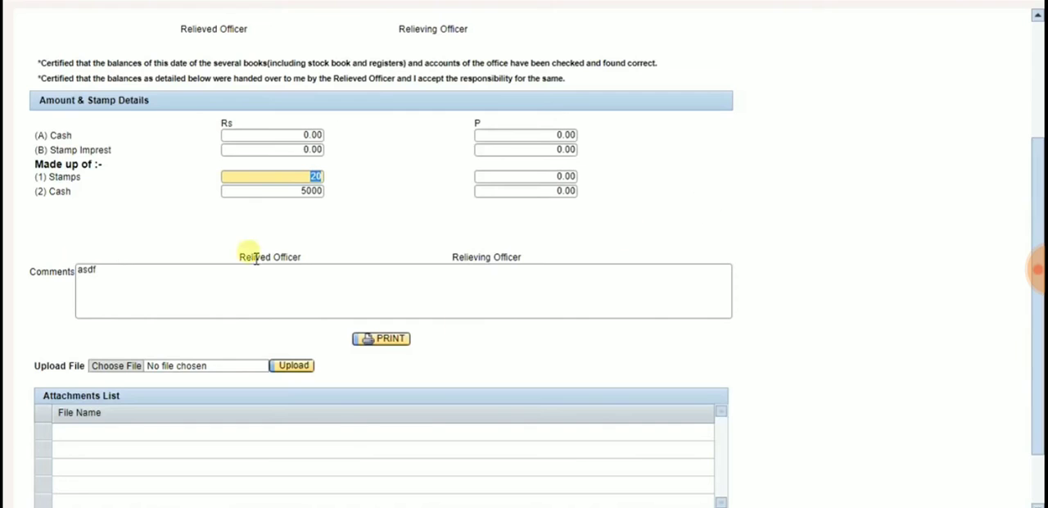
Step: Submit the completed charge report form
scroll(188, 451, "down", 1)
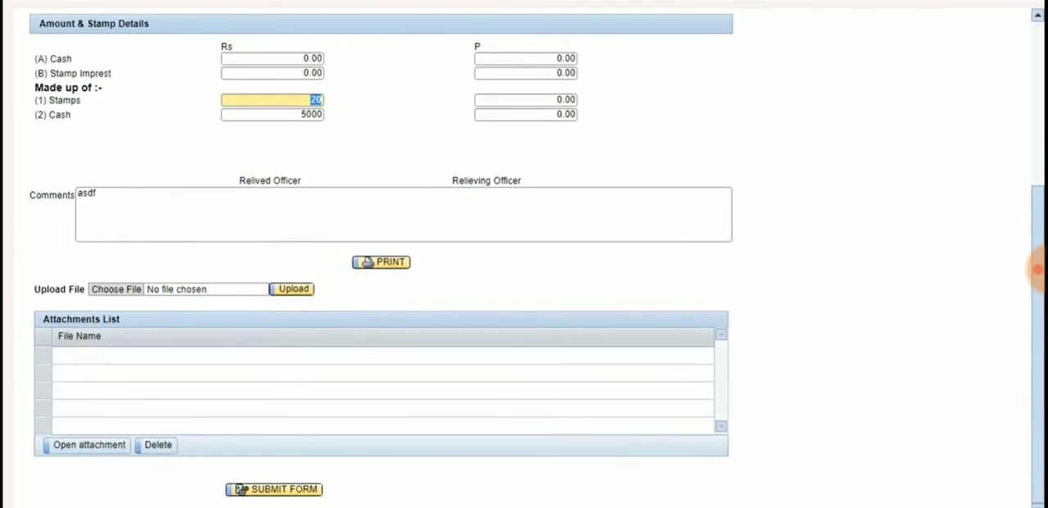
left_click(725, 502)
left_click(706, 469)
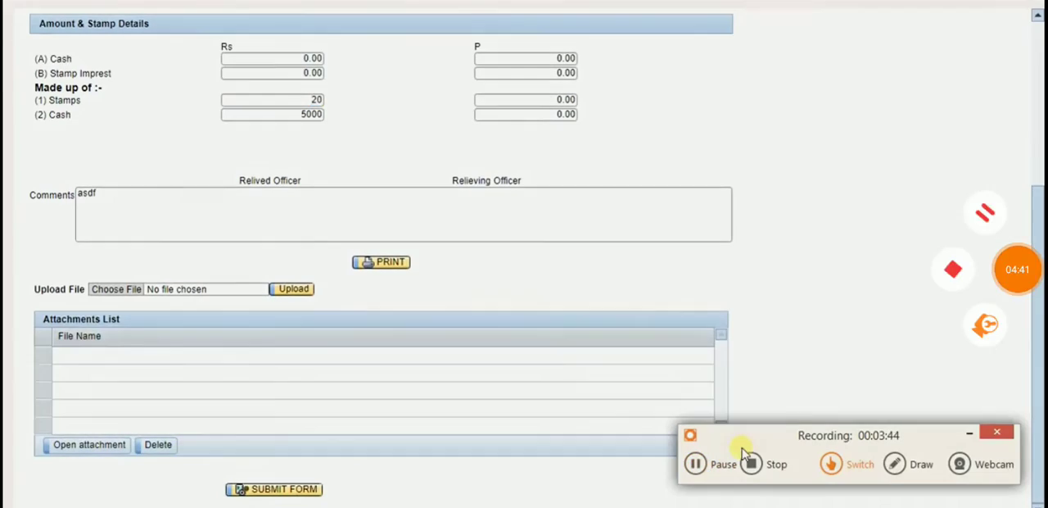
left_click(970, 432)
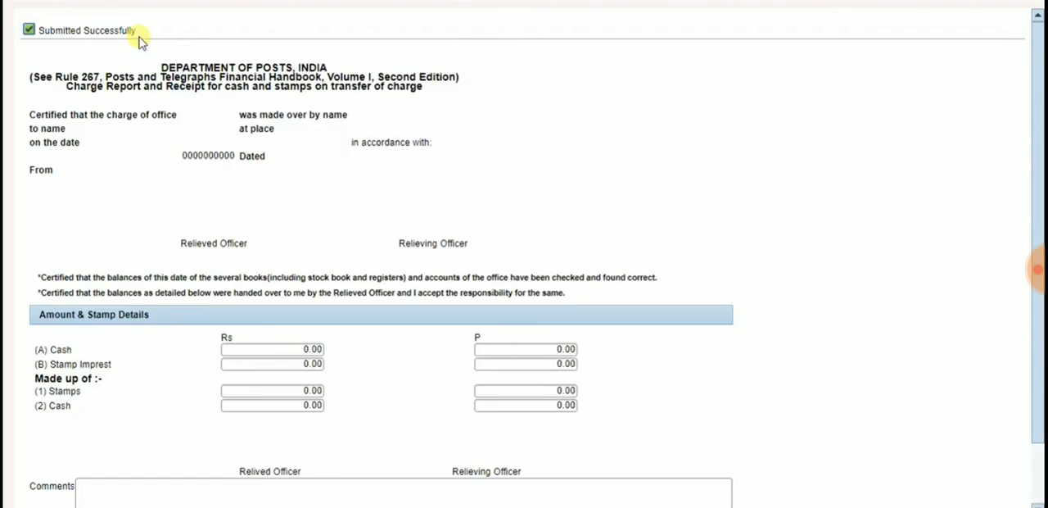
Step: Return to the portal, log off from the employee's account and sign in with the manager's saved user ID
mouse_move(227, 401)
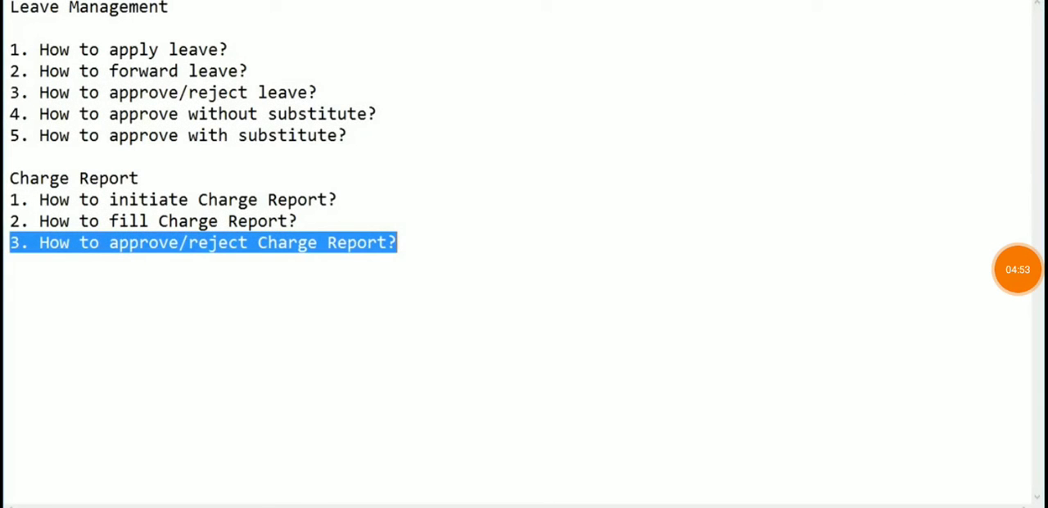
left_click(239, 506)
left_click(1015, 27)
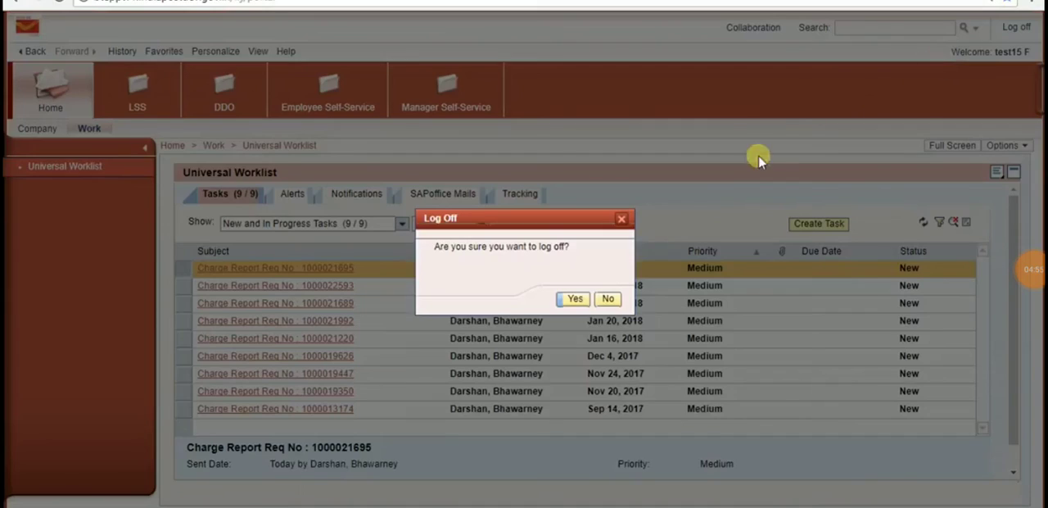
left_click(575, 299)
left_click(810, 247)
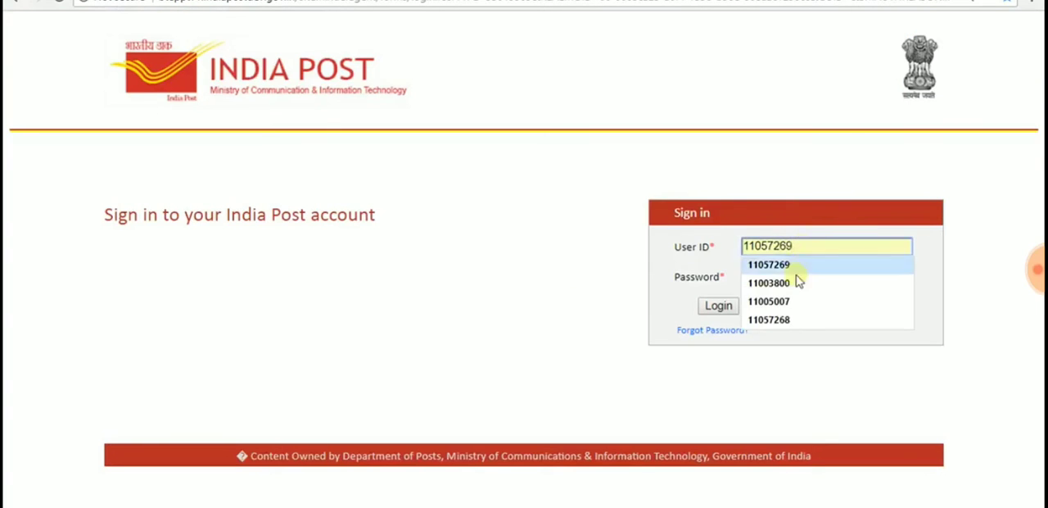
left_click(791, 320)
left_click(727, 311)
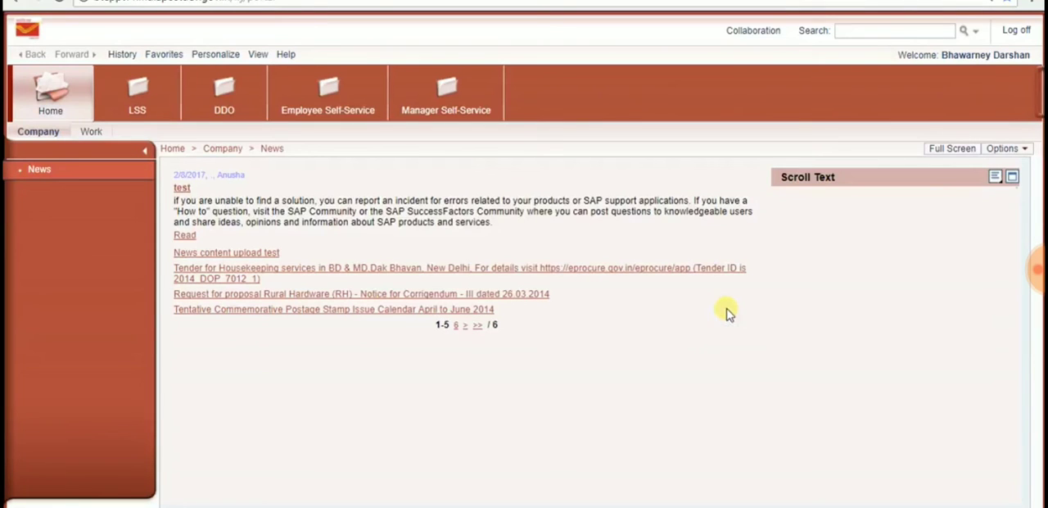
left_click(95, 138)
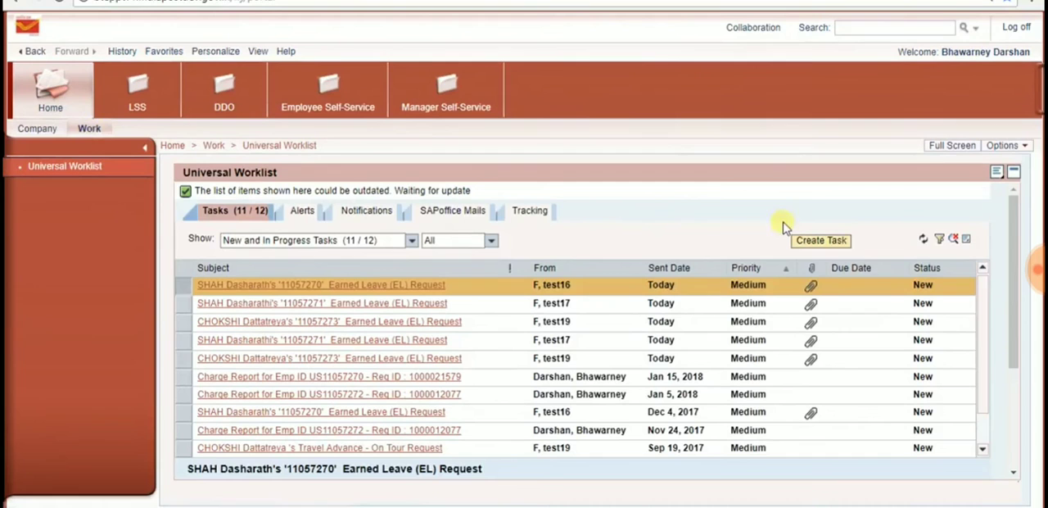
left_click(922, 239)
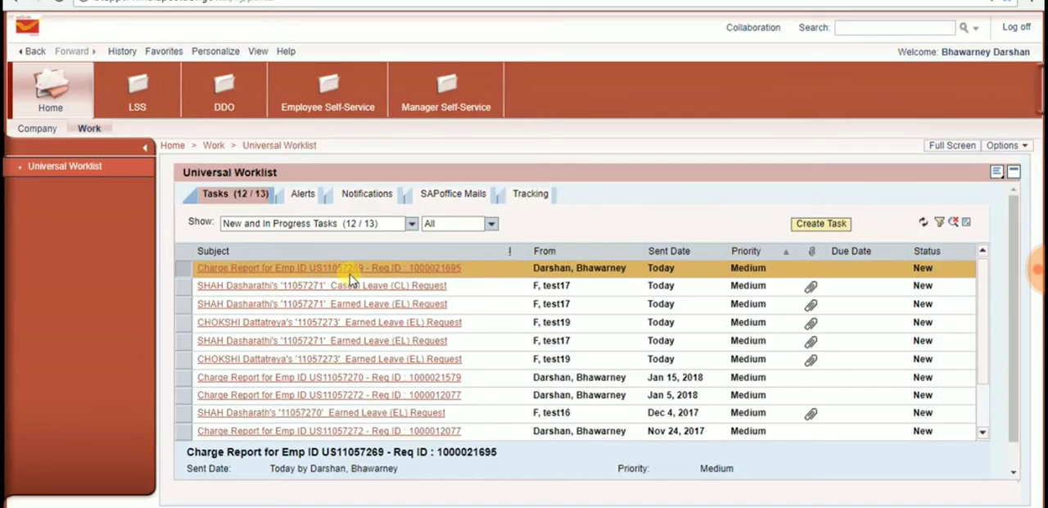
left_click(440, 272)
double_click(758, 6)
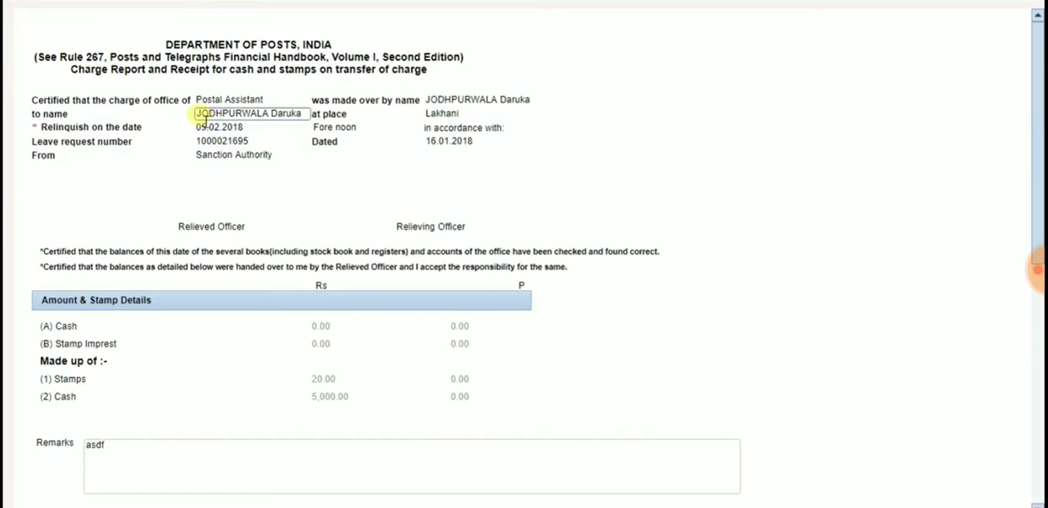
Step: Review the charge report's officer names, relinquish date, and stamp and cash amounts down to the approval options
left_click_drag(199, 119, 316, 276)
left_click_drag(338, 381, 360, 407)
left_click(347, 404)
left_click(328, 399)
left_click(325, 381)
left_click(330, 400)
scroll(330, 414, "down", 6)
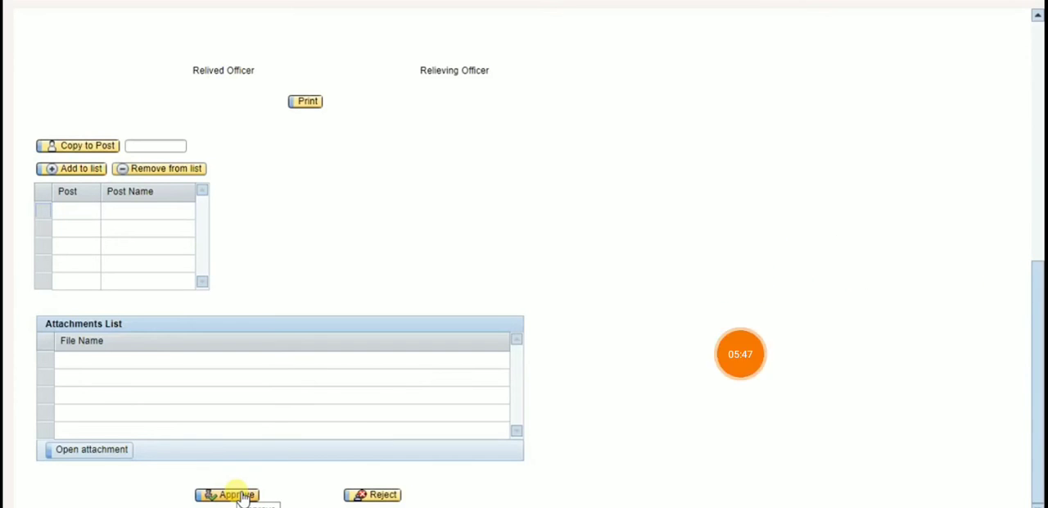
scroll(112, 315, "up", 3)
scroll(112, 316, "up", 1)
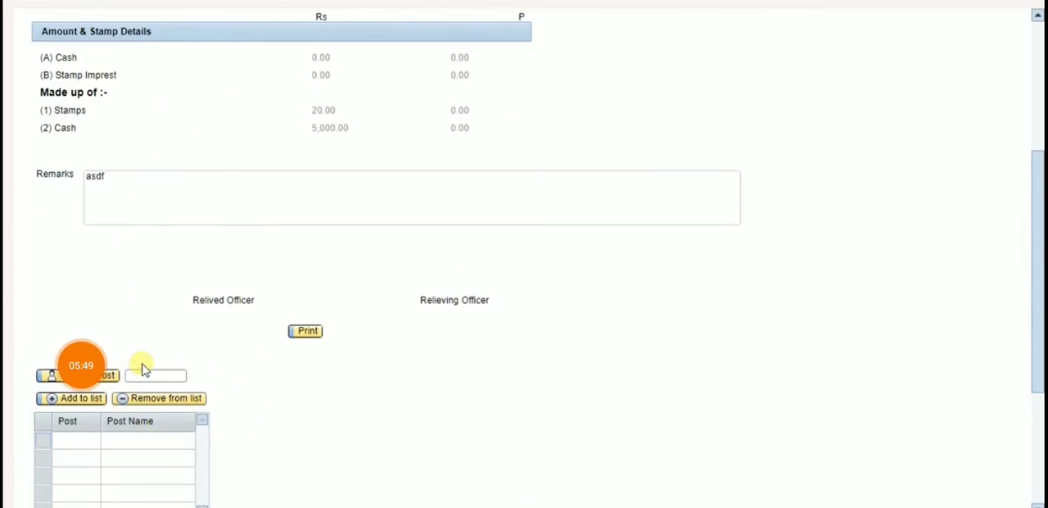
left_click(153, 378)
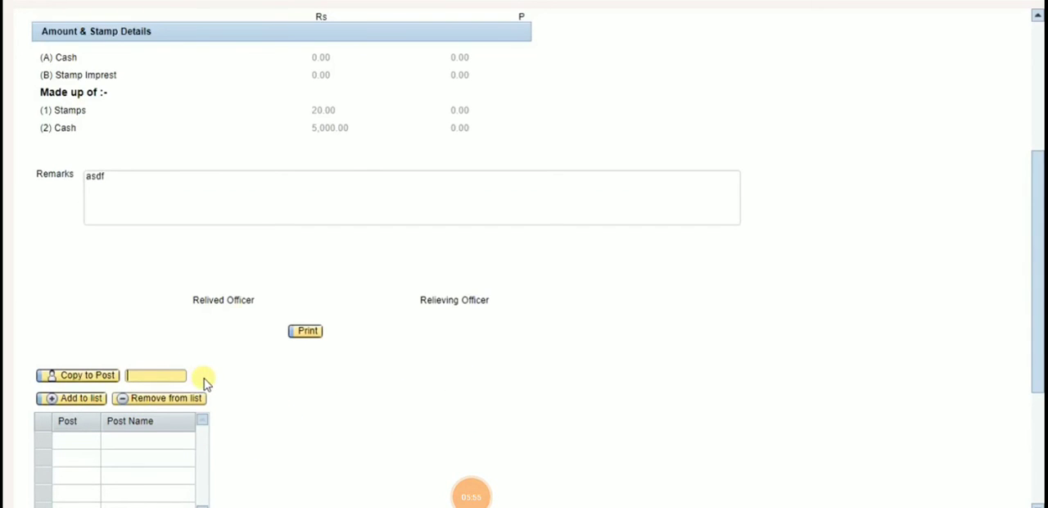
scroll(217, 388, "down", 5)
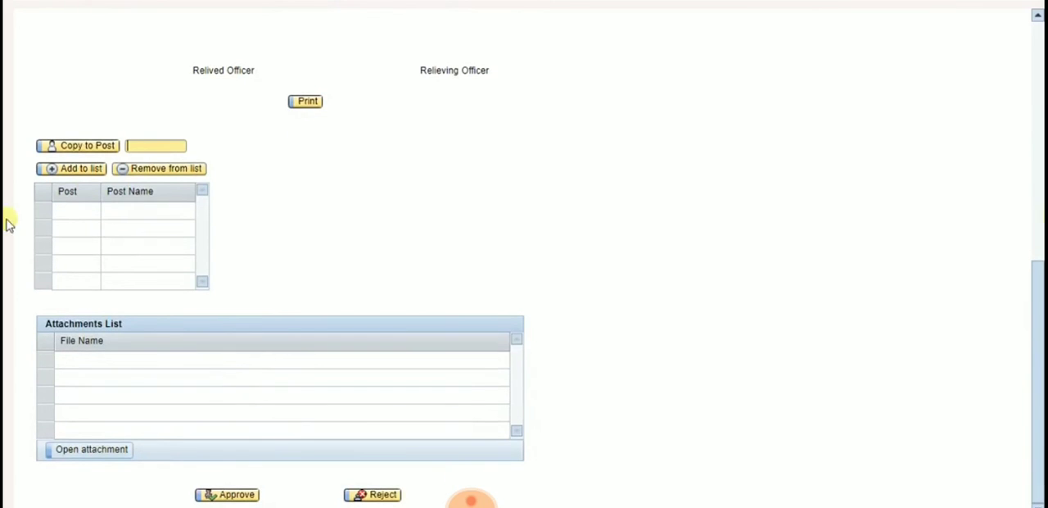
left_click(111, 148)
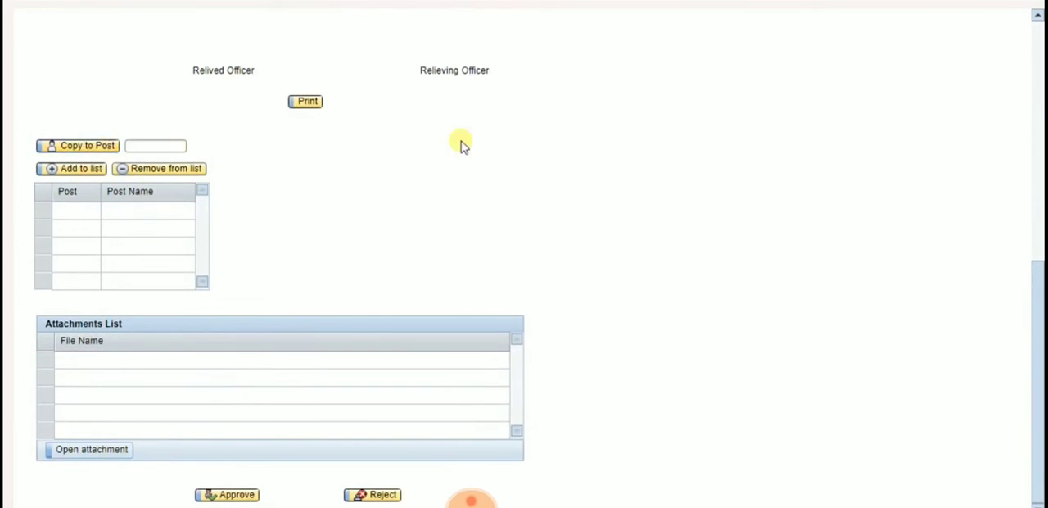
left_click(507, 103)
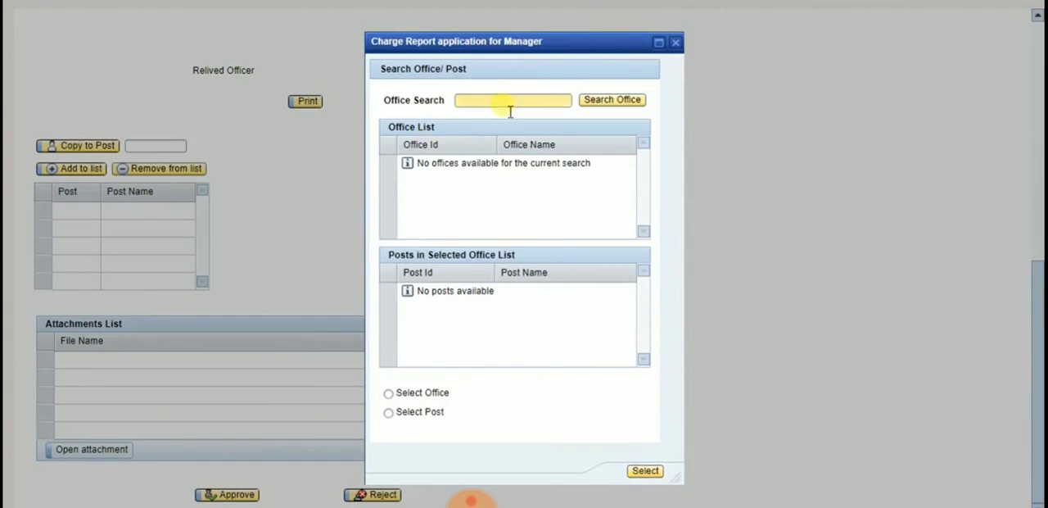
left_click(676, 42)
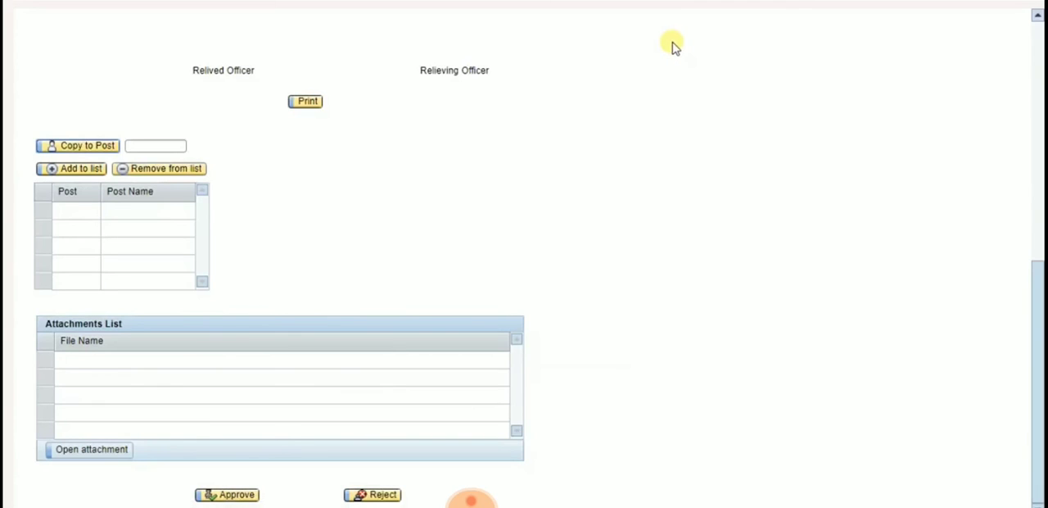
Step: Search for "vadodara" offices under Copy to Post and examine the posts in Vadodara H.O and Vadodara West Division without selecting any
left_click(112, 151)
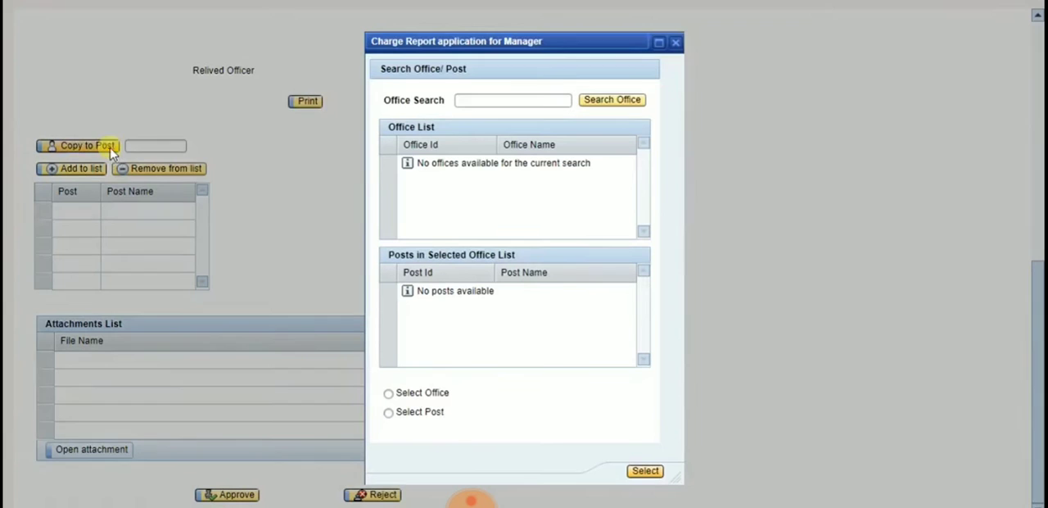
left_click(545, 102)
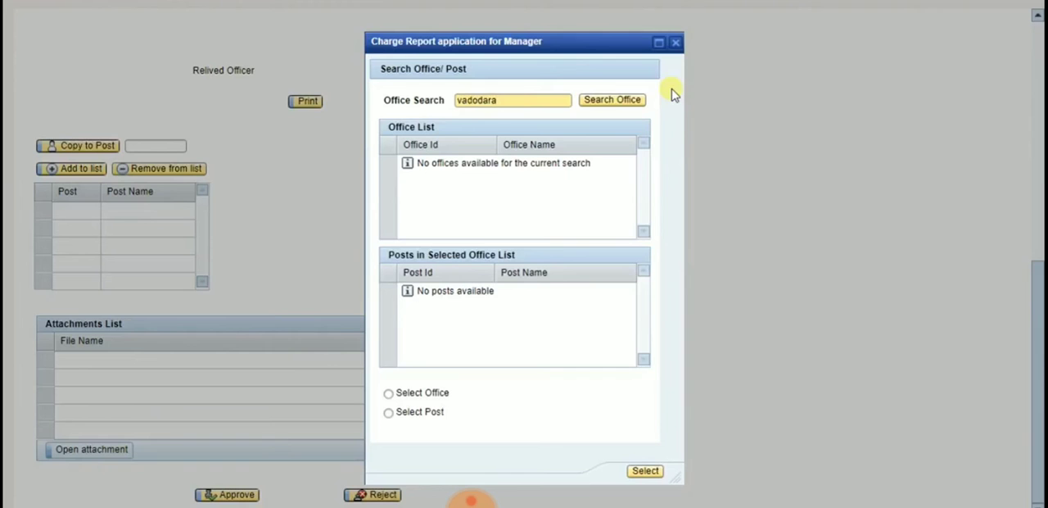
left_click(614, 100)
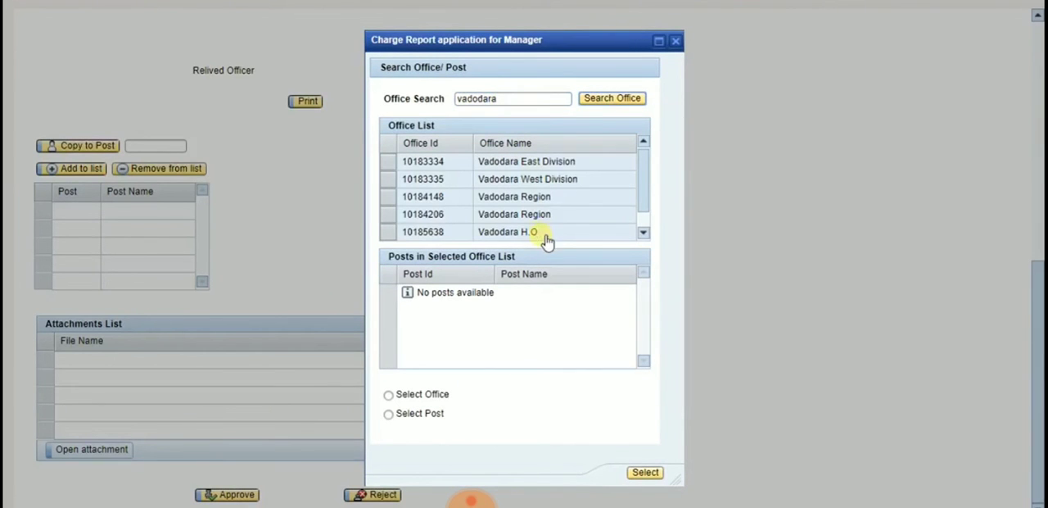
left_click(390, 233)
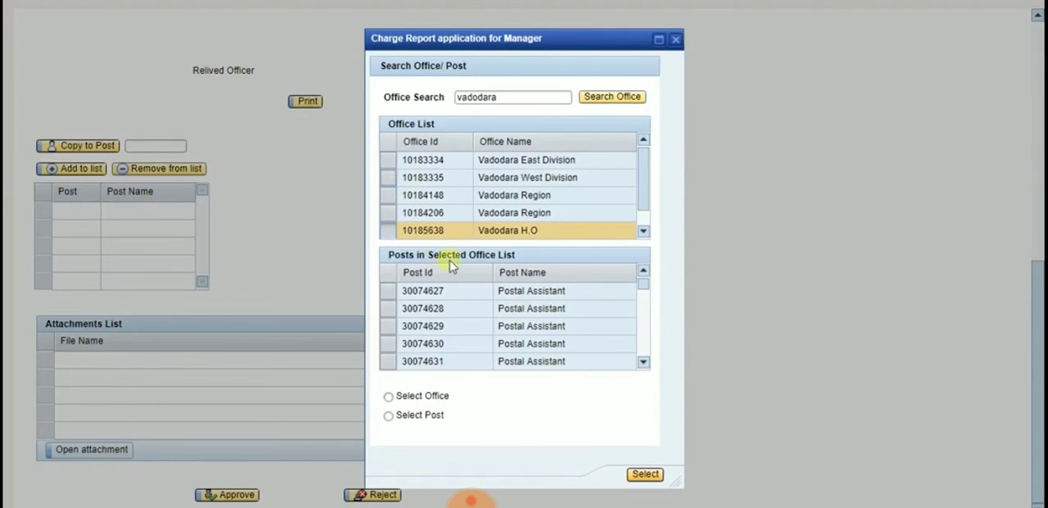
left_click(390, 180)
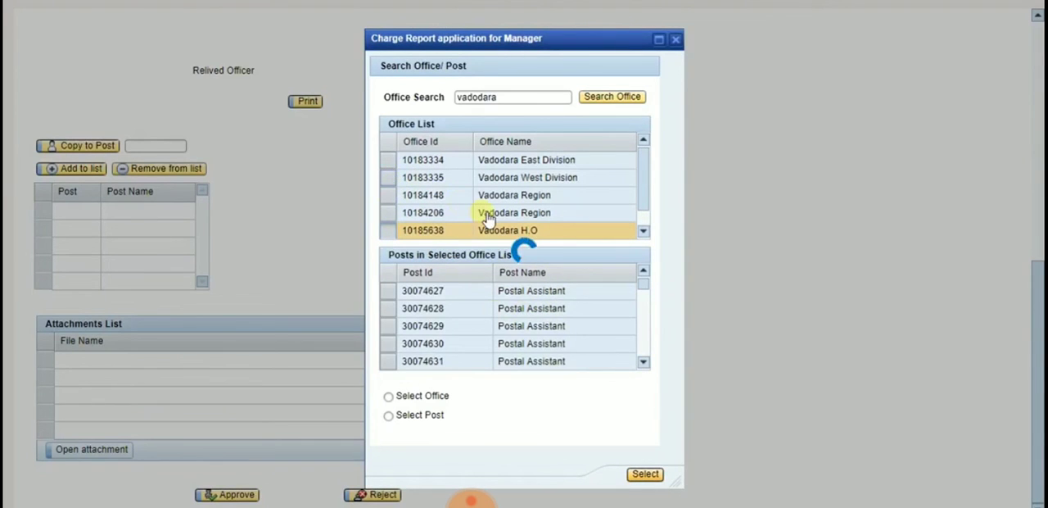
left_click_drag(646, 289, 648, 328)
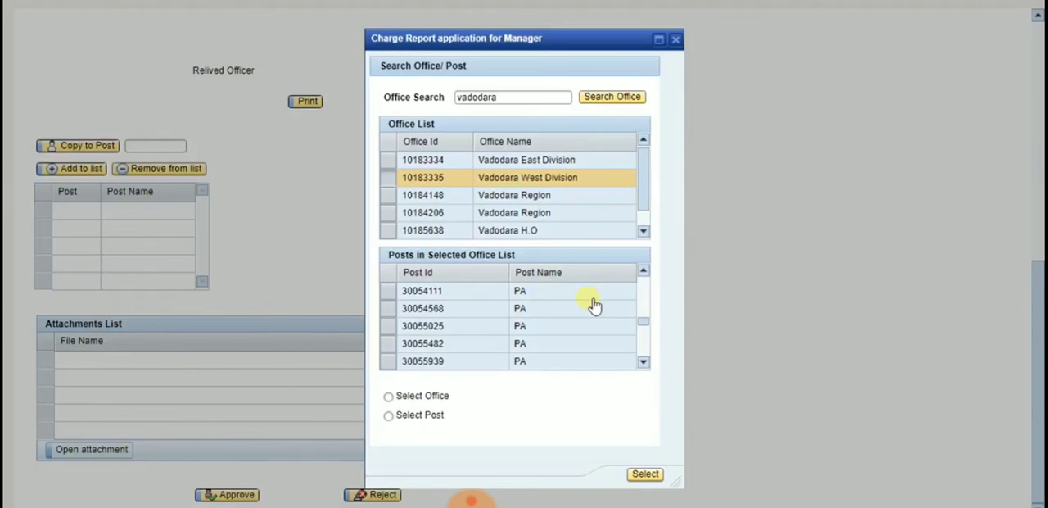
scroll(592, 299, "up", 1)
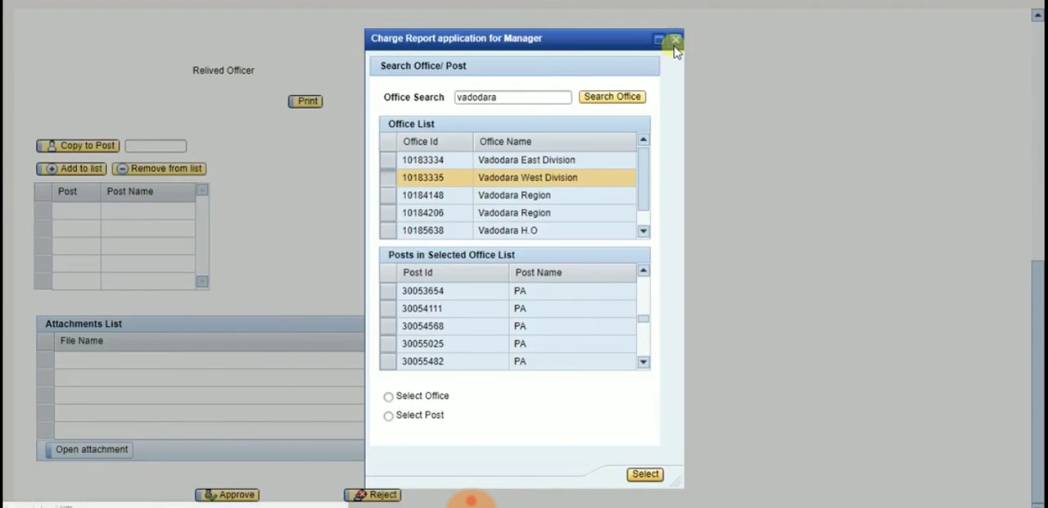
left_click(673, 42)
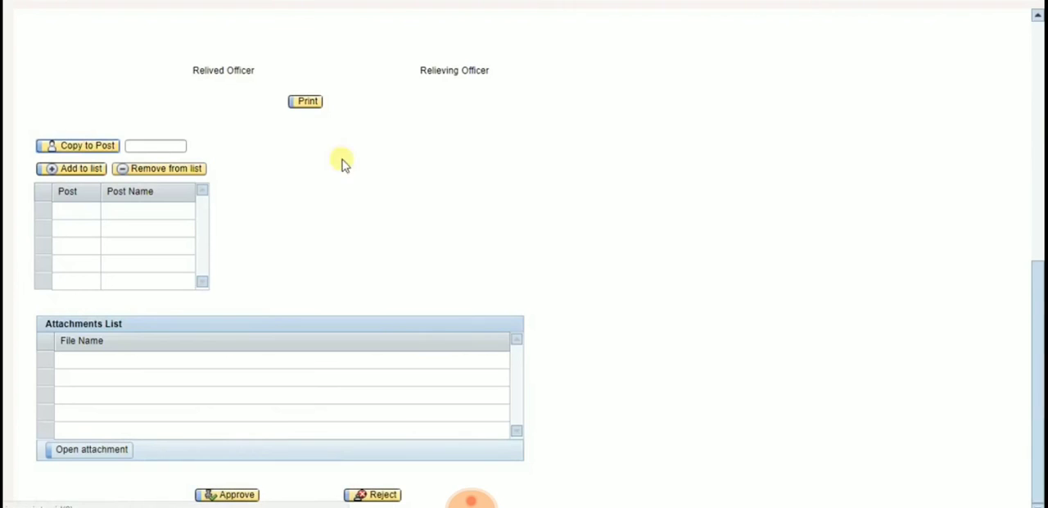
Step: Approve the employee's relinquish charge report
left_click(238, 494)
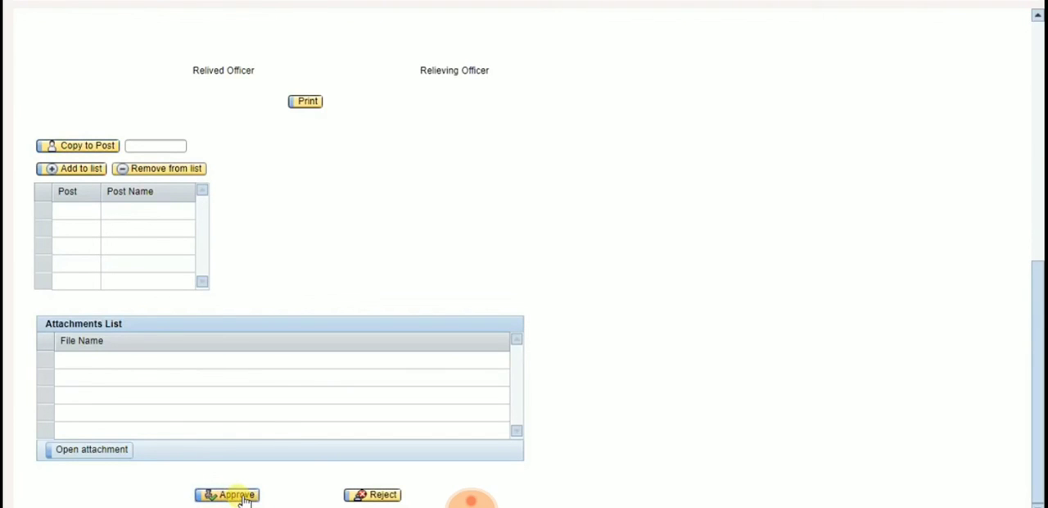